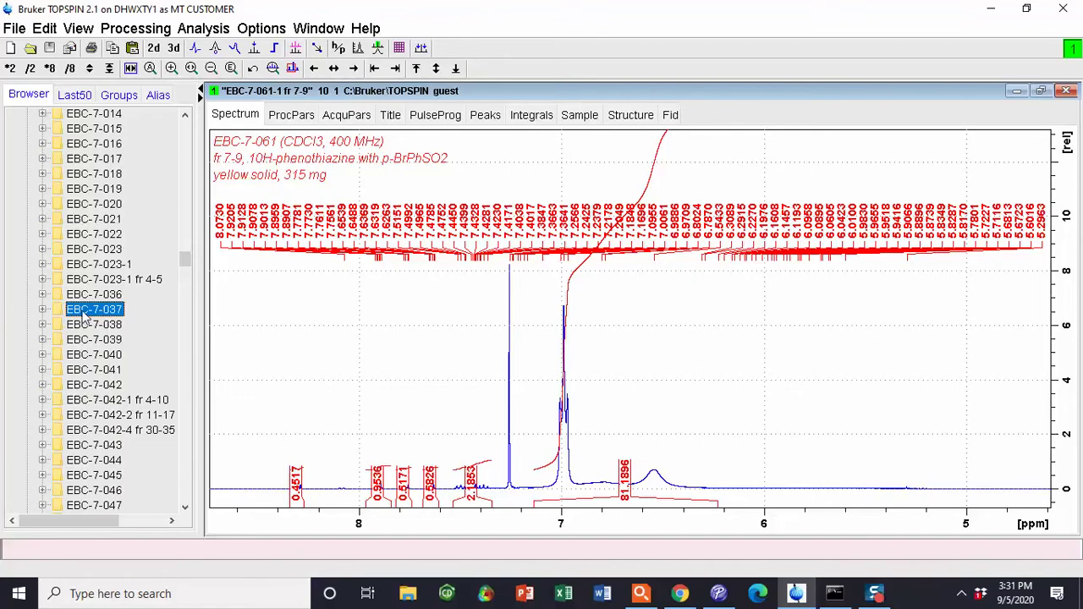
Step: Expand the EBC-7-037 dataset and experiment 20 (zg30) to reveal processed data 1
left_click(43, 309)
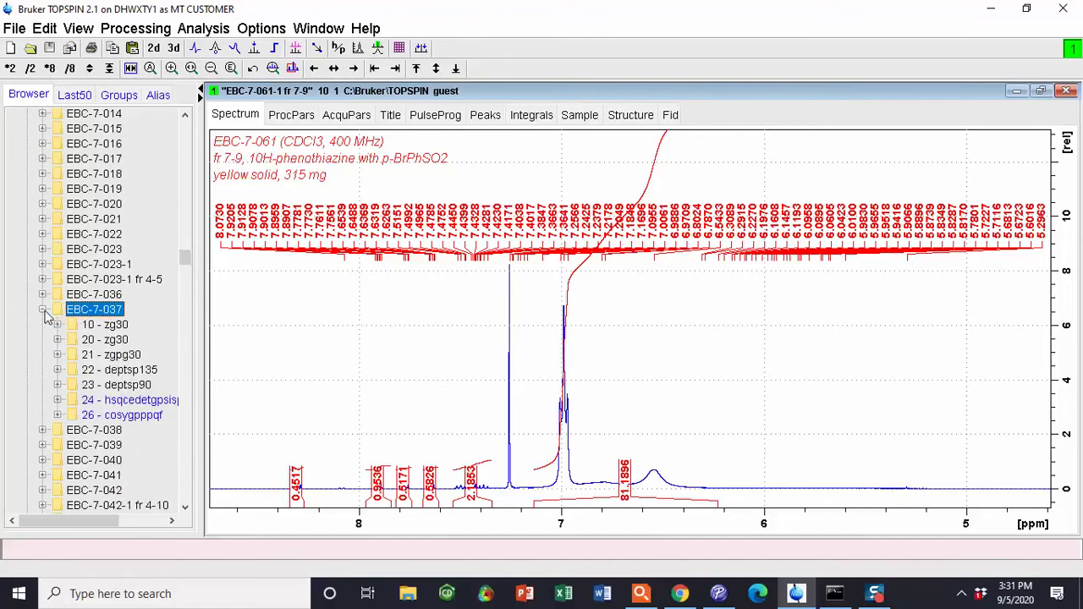
left_click(108, 342)
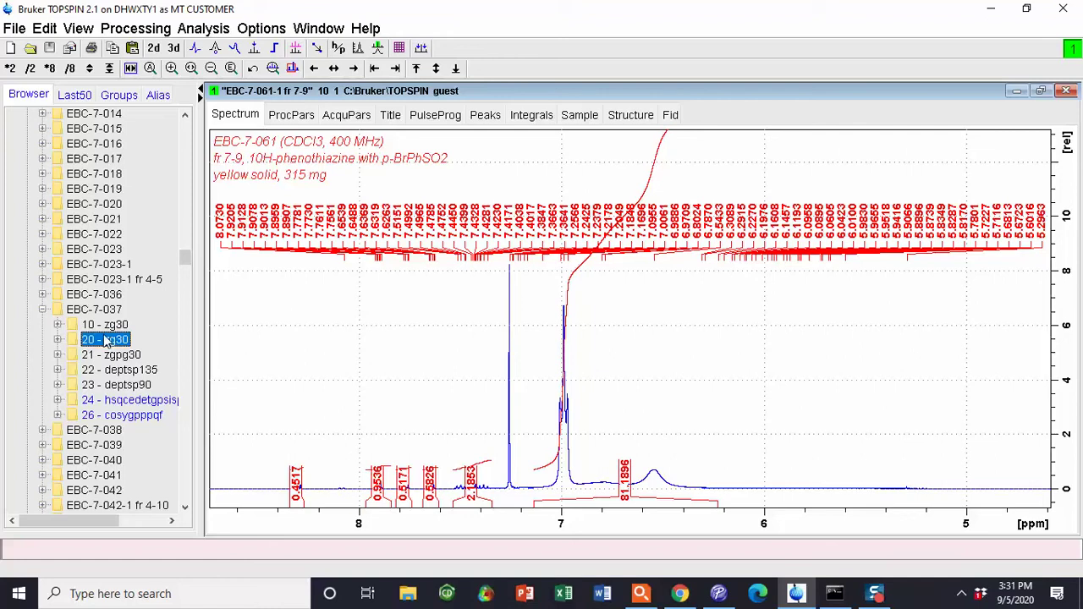
double_click(105, 340)
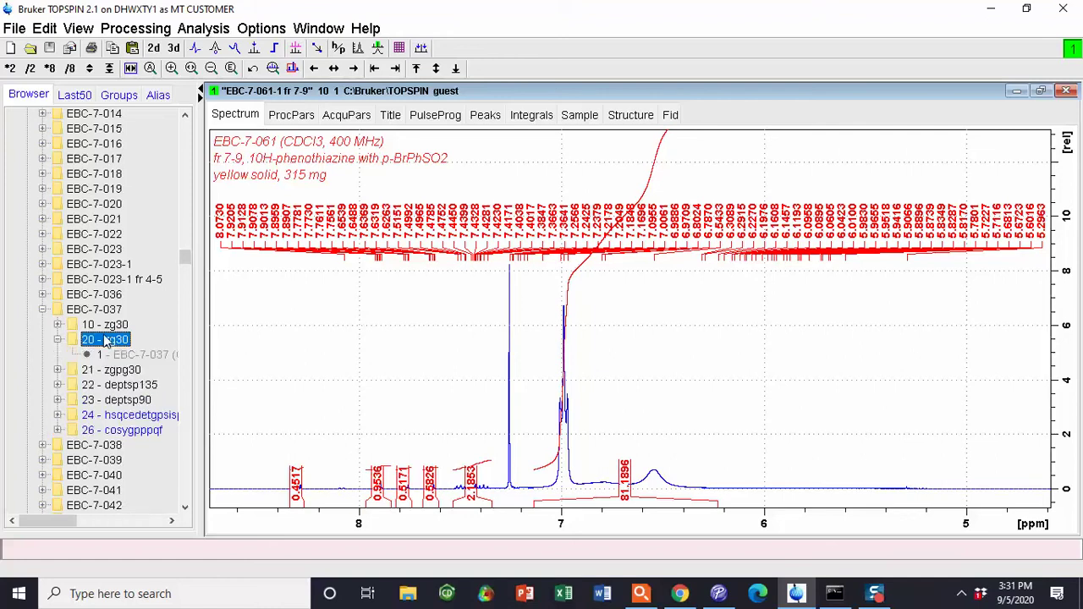
Step: Open processed dataset 1, enlarge its intensity, and zoom out to about 12.5–2 ppm
double_click(141, 358)
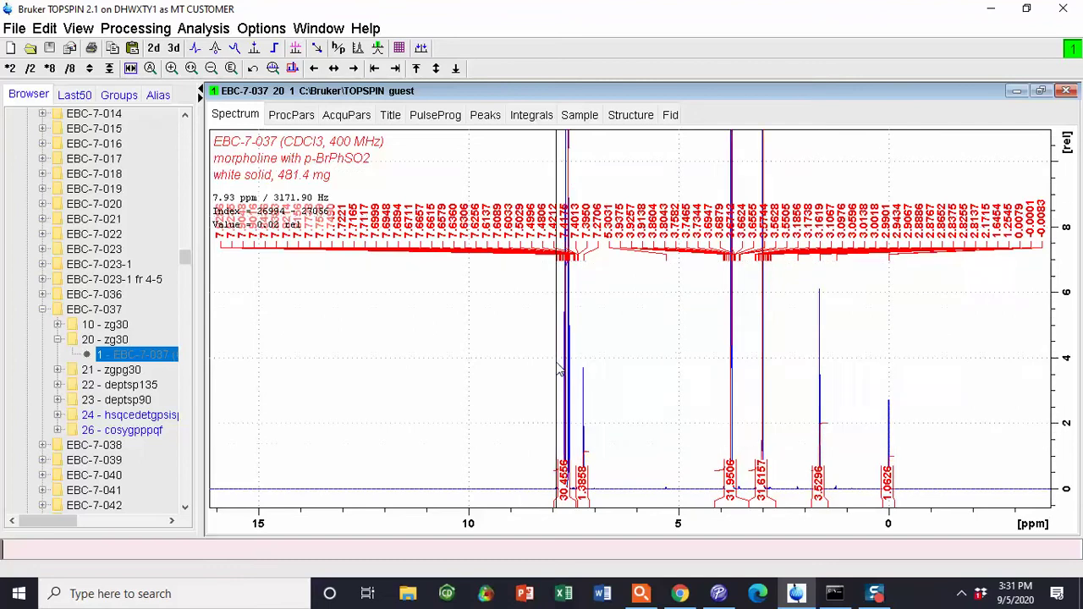
scroll(559, 370, "down", 1)
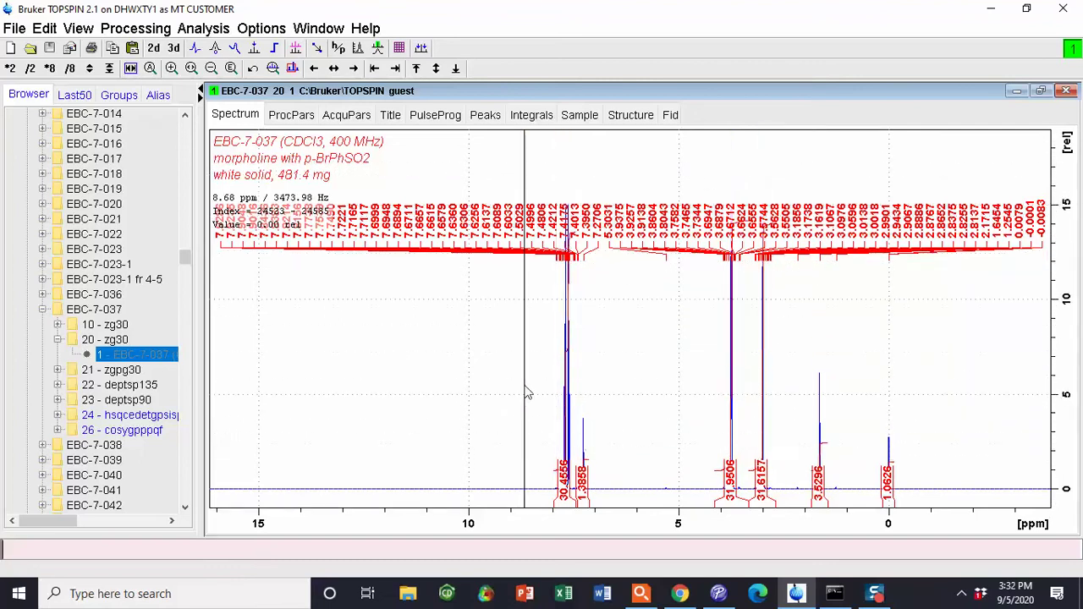
left_click_drag(466, 318, 692, 377)
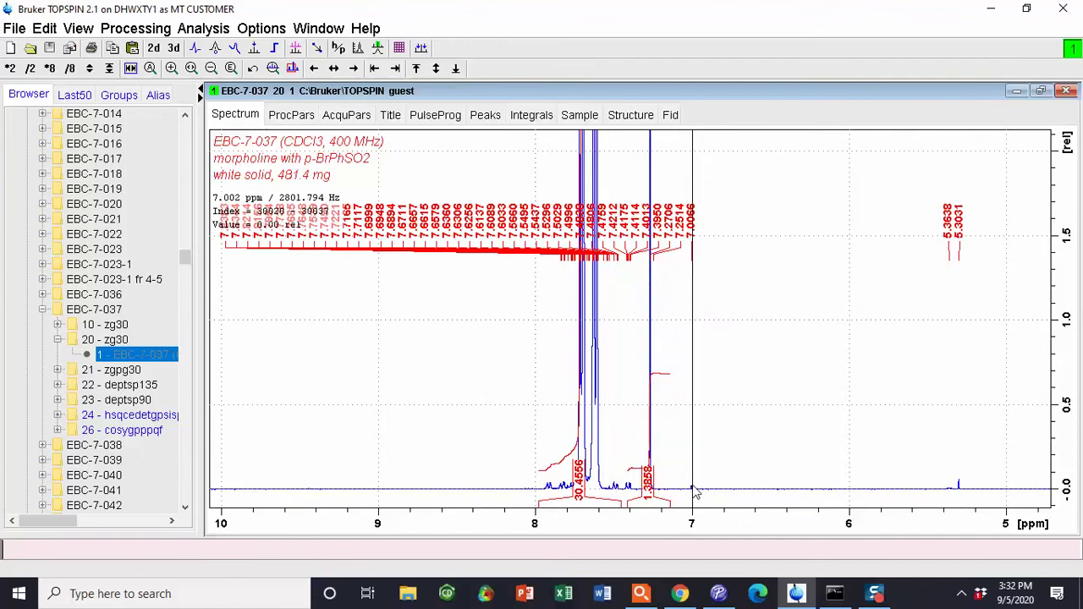
scroll(681, 465, "down", 4)
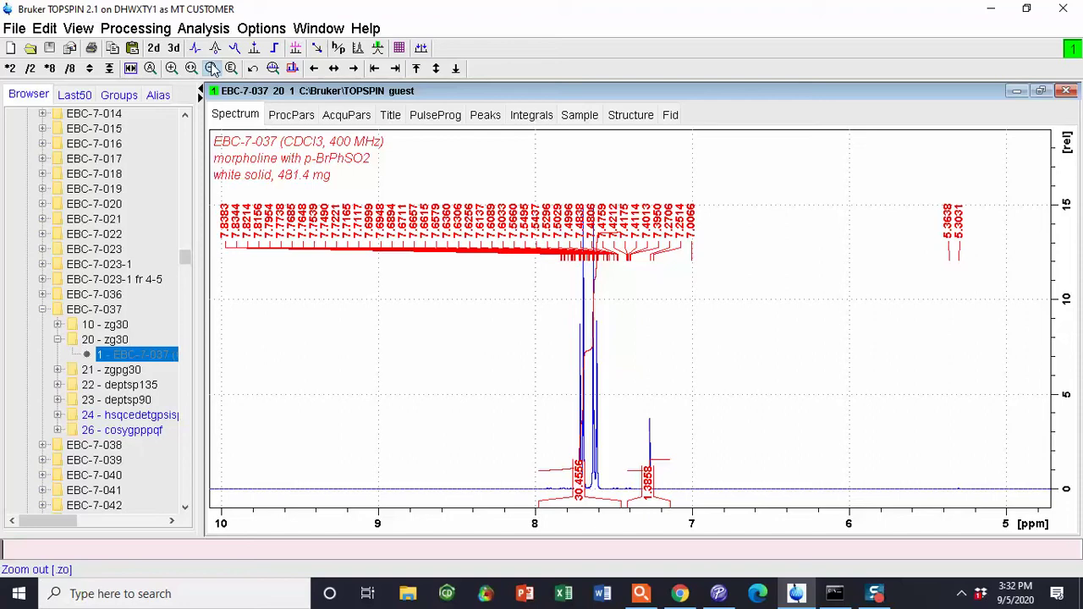
left_click(211, 70)
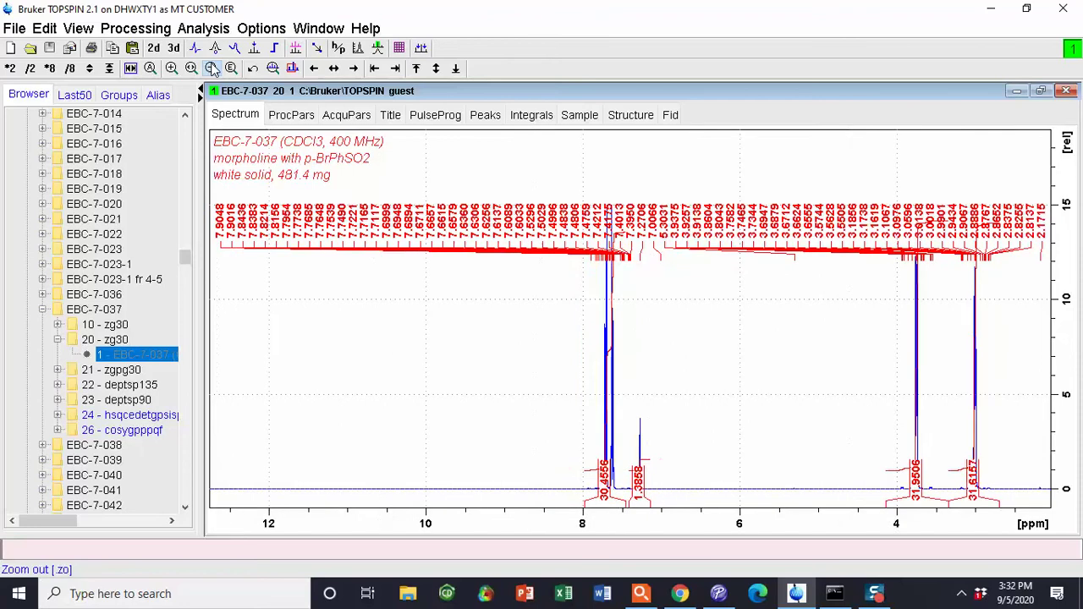
Step: In interactive integration, select all existing integral regions and delete them
left_click(275, 49)
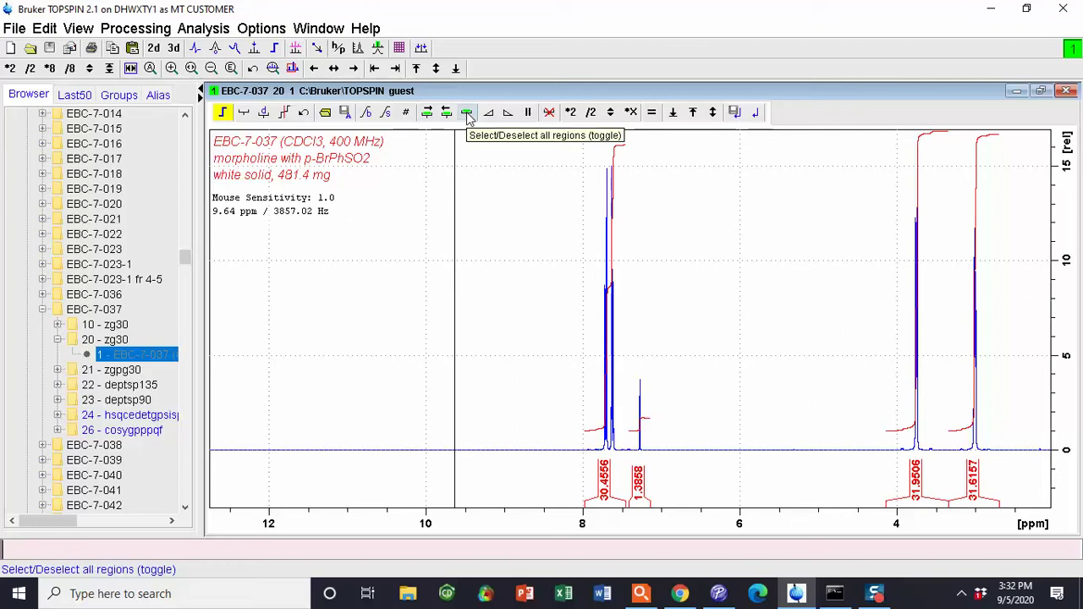
left_click(467, 113)
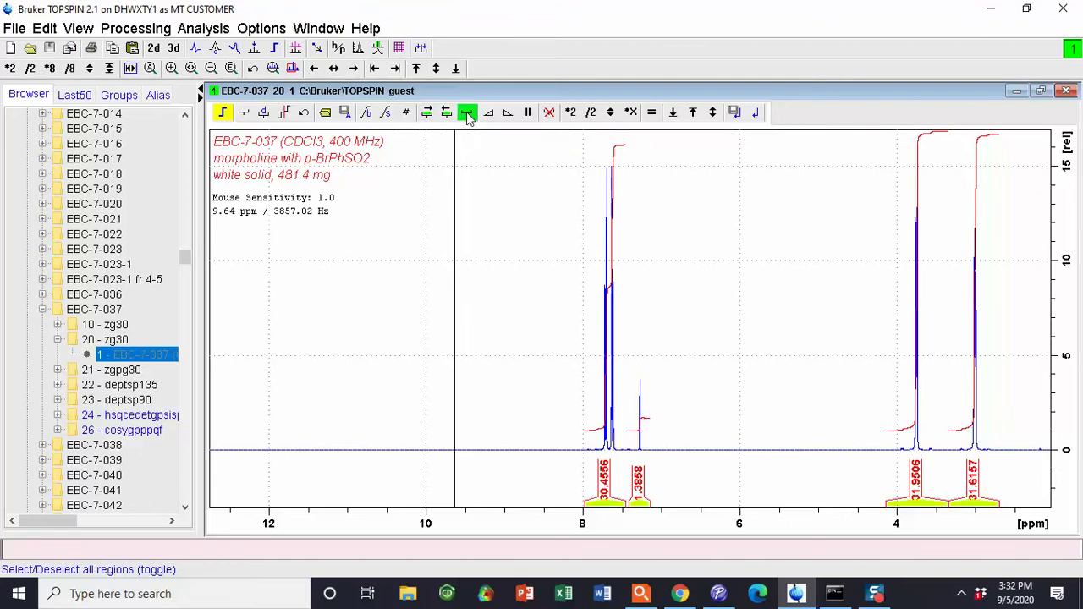
left_click(548, 113)
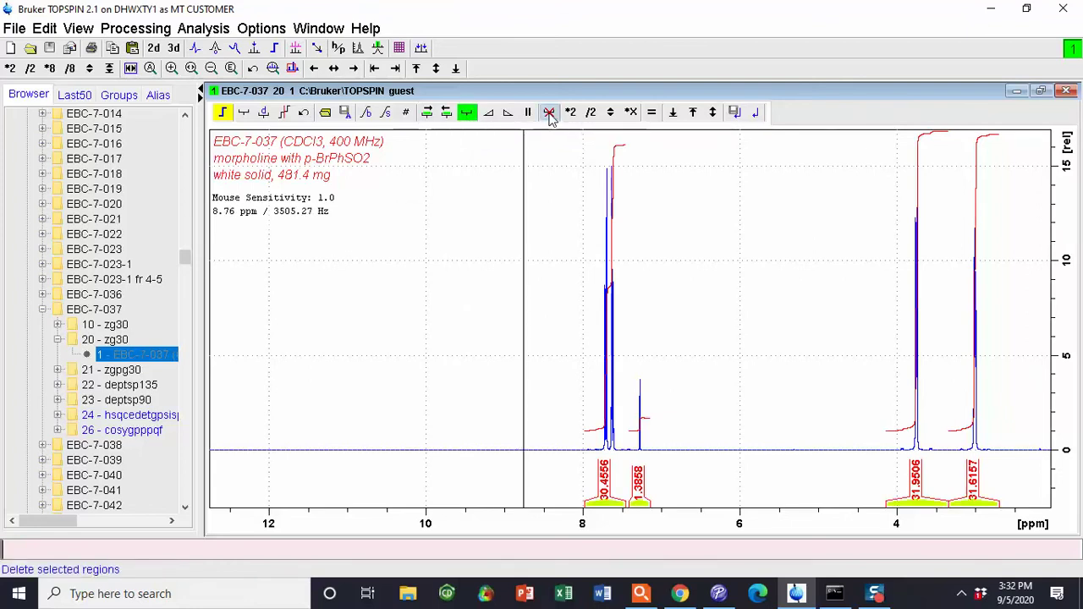
left_click(581, 343)
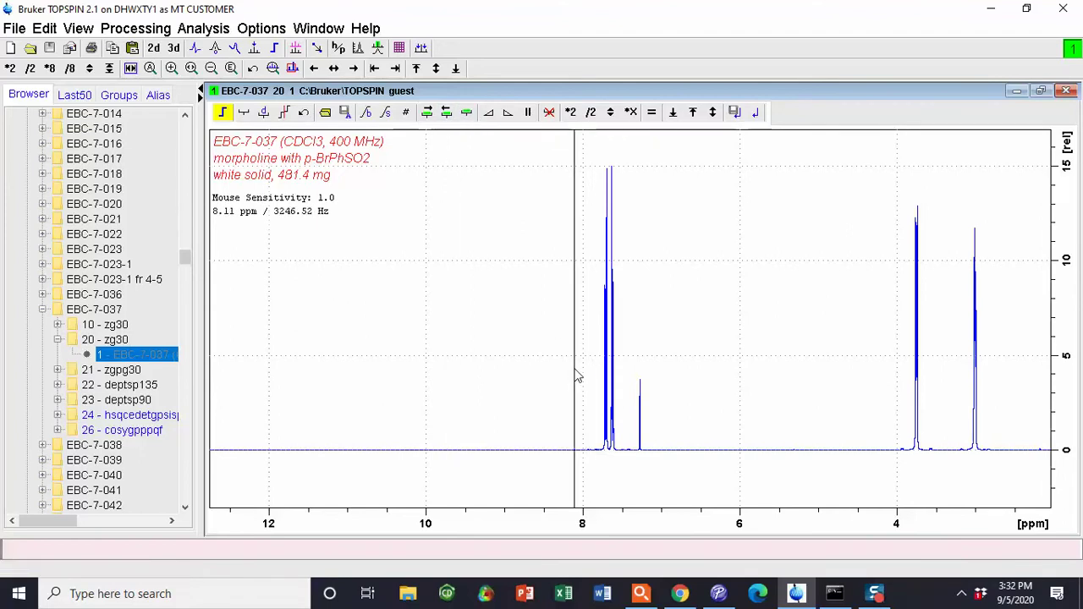
Step: Pan toward lower ppm and zoom onto the aromatic doublets from 7.85 to 7.45 ppm
mouse_move(333, 68)
left_mouse_down()
mouse_move(315, 68)
mouse_move(338, 67)
mouse_move(327, 68)
left_mouse_up()
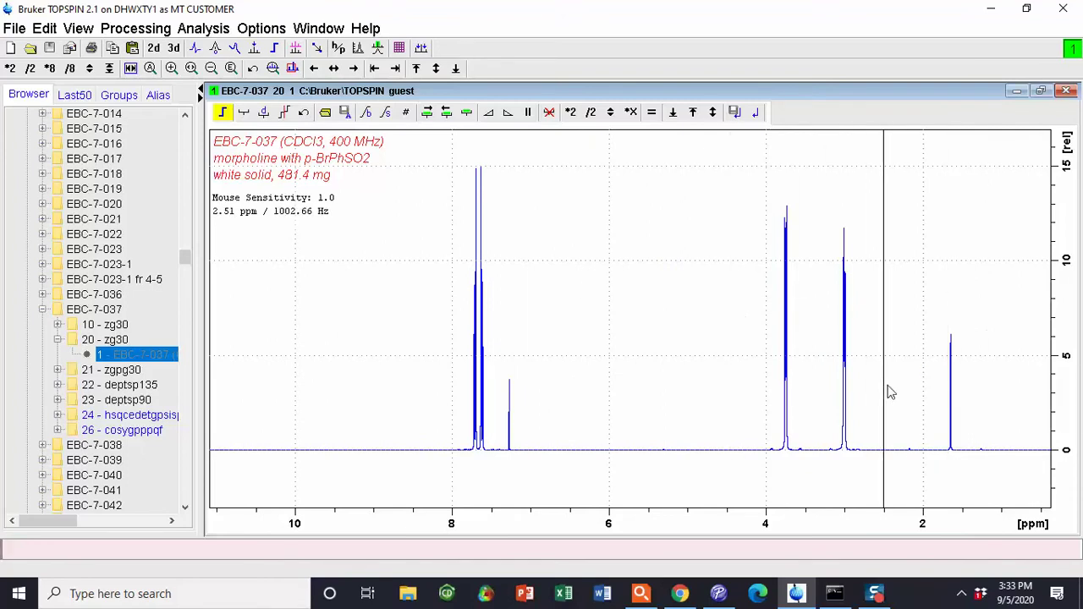
left_click(462, 396)
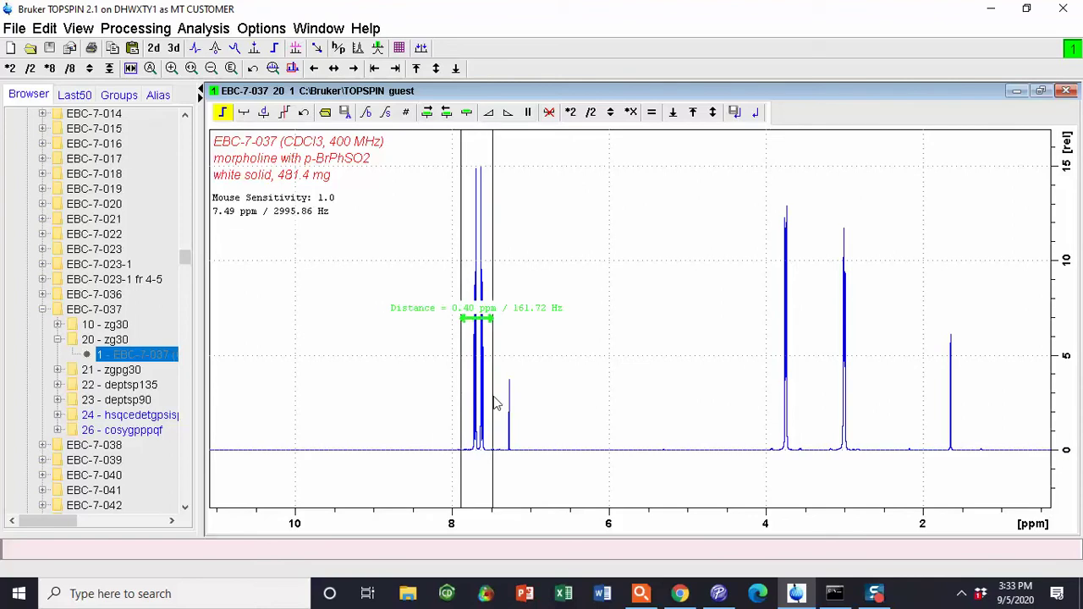
left_click(496, 405)
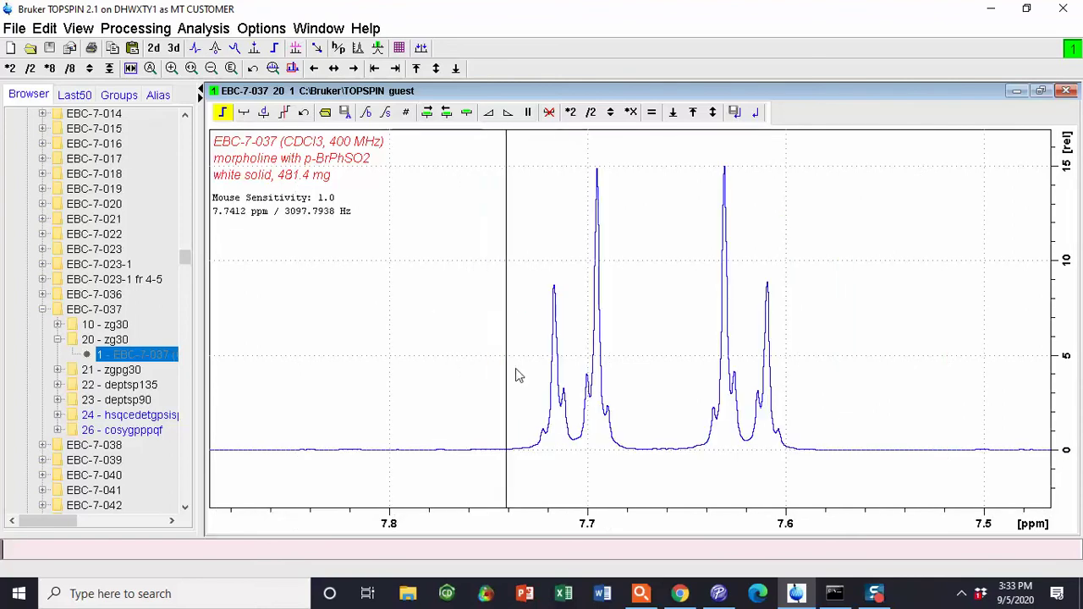
Step: Integrate the doublets near 7.7 and 7.6 ppm, calibrating the 7.7 ppm integral to 2
left_click(245, 116)
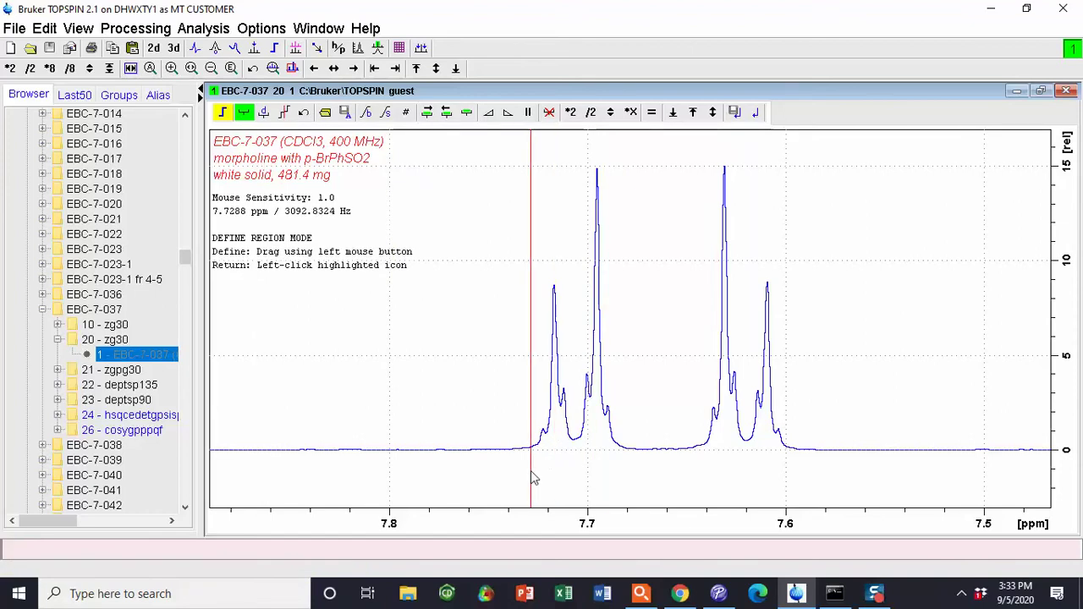
left_click_drag(529, 457, 627, 464)
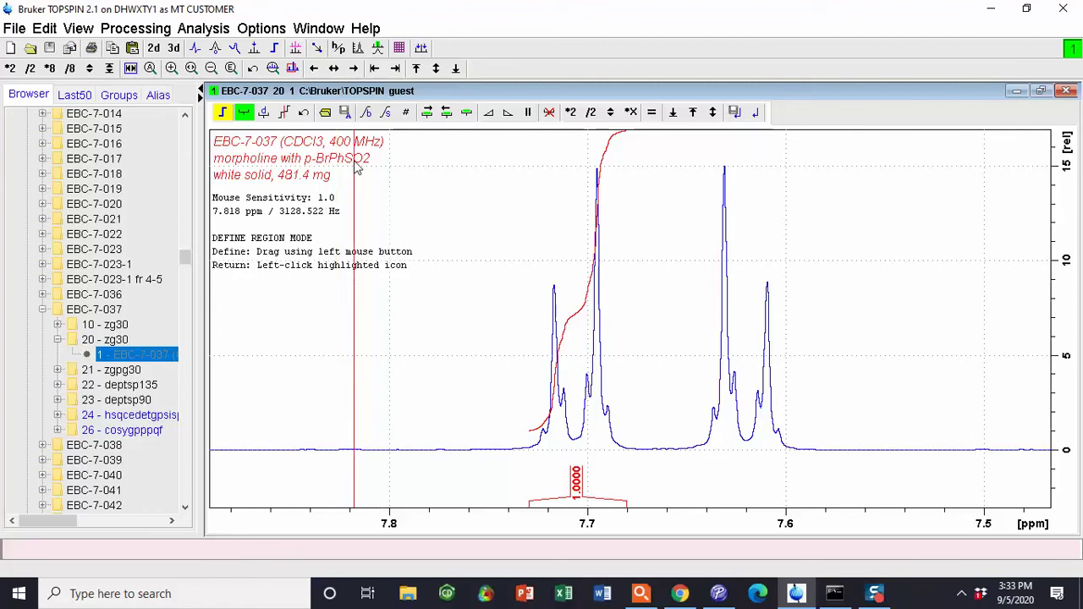
right_click(588, 476)
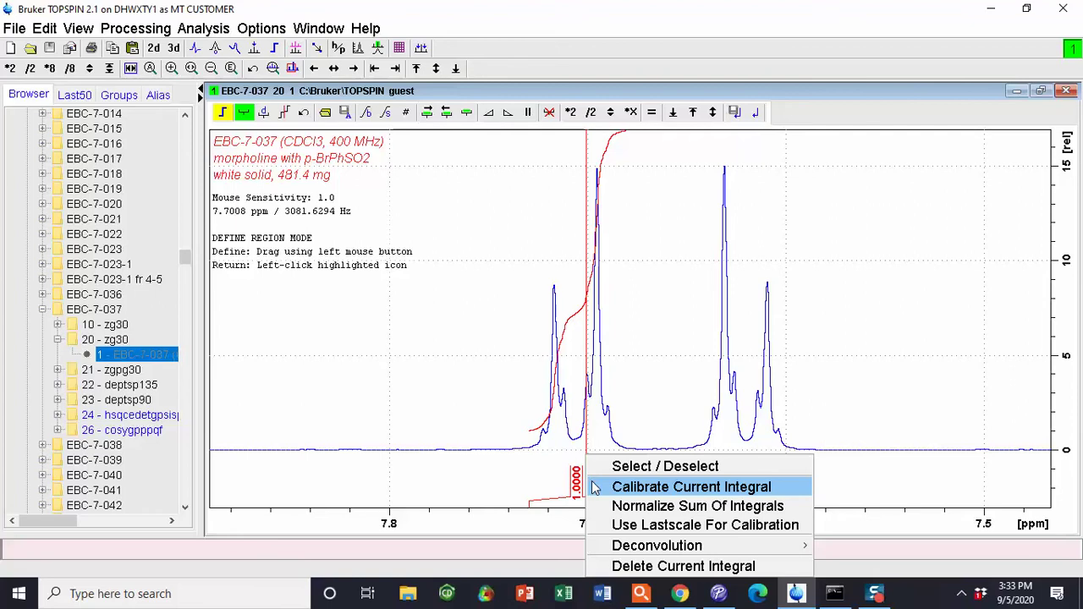
left_click(595, 488)
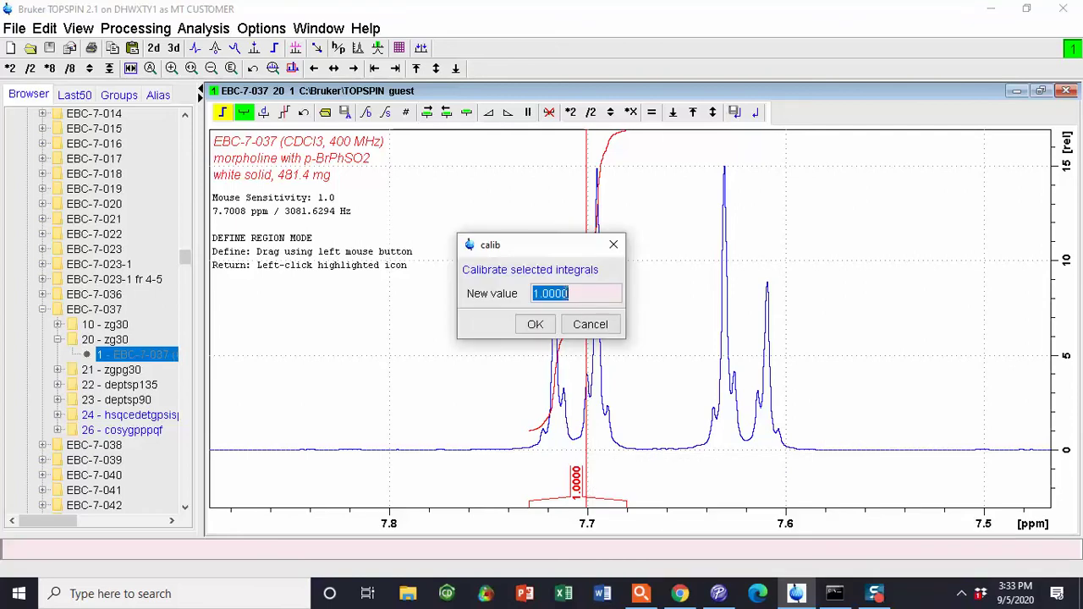
type("2")
key("Return")
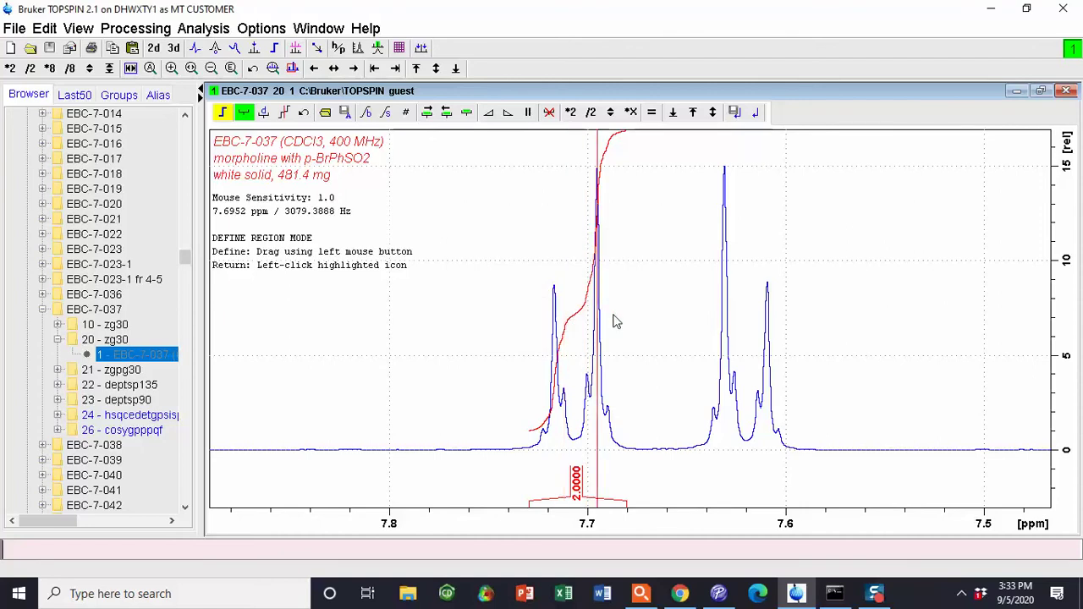
left_click_drag(702, 354, 801, 353)
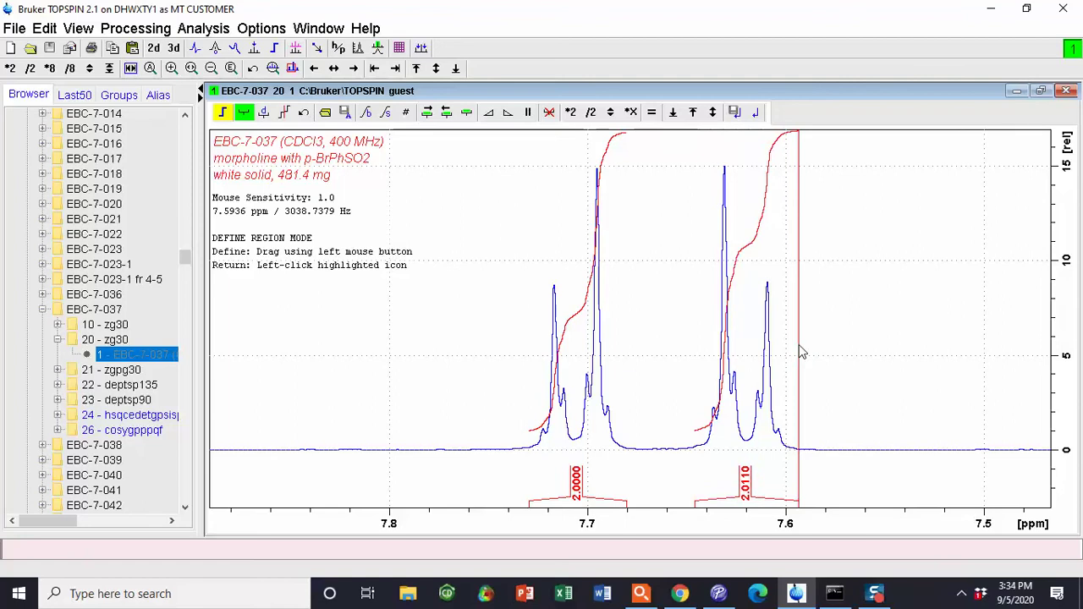
Step: Pan and zoom out to about 5.2–2.2 ppm, showing the 3.75 and 3.0 ppm multiplets
left_click(334, 69)
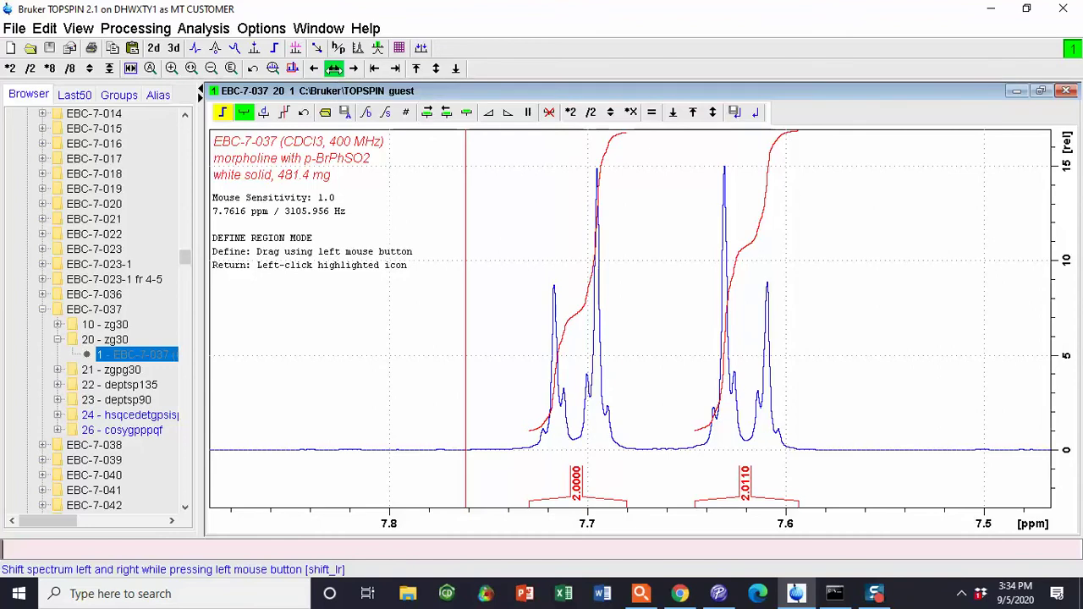
left_click_drag(334, 69, 332, 69)
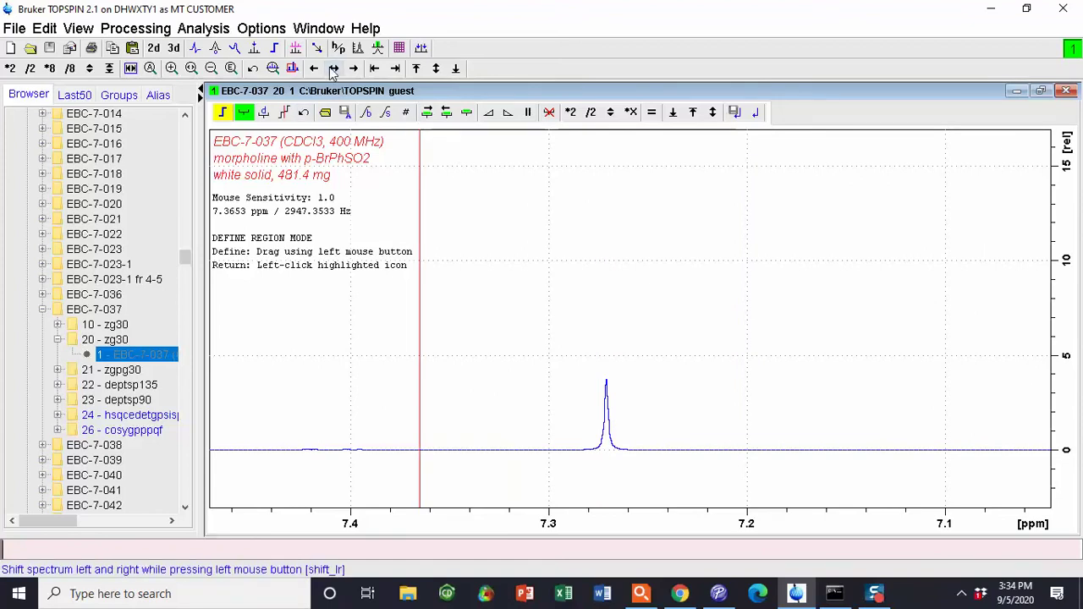
mouse_move(333, 71)
left_mouse_down()
mouse_move(288, 73)
mouse_move(331, 67)
left_mouse_up()
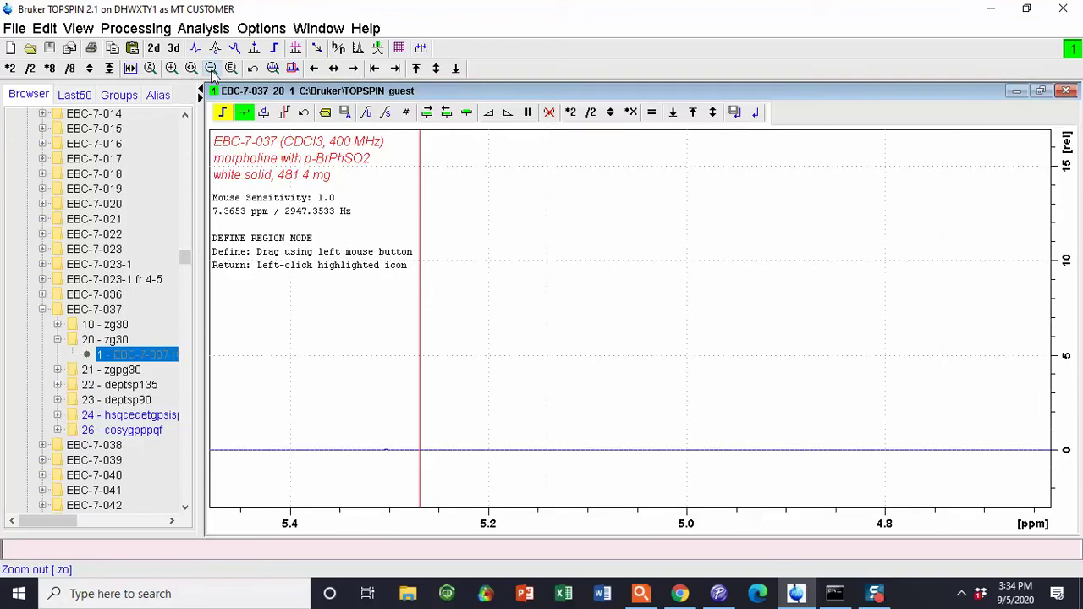
left_click(211, 71)
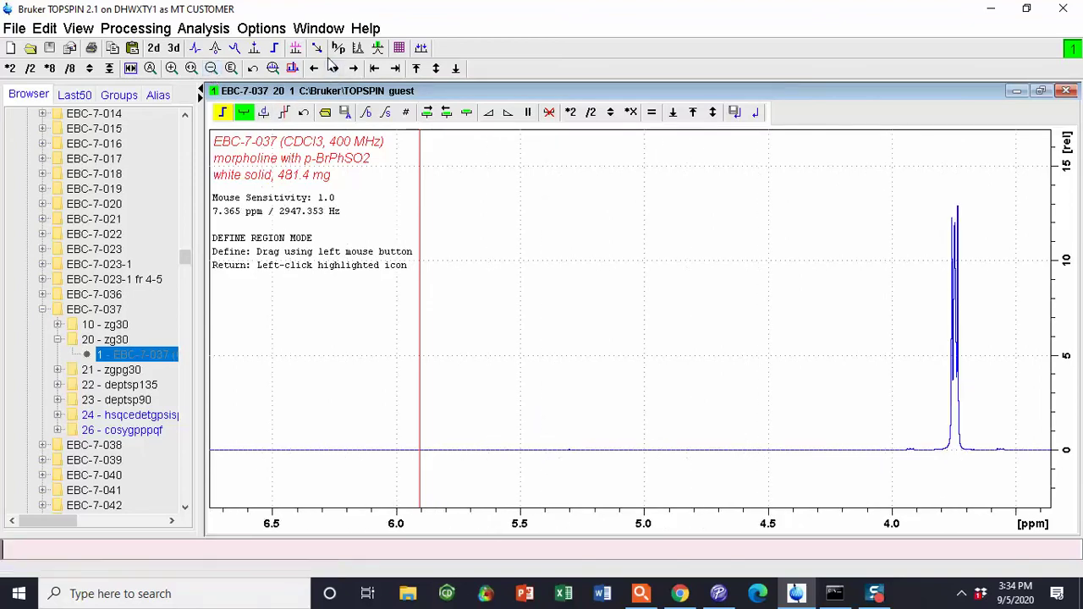
left_click_drag(334, 68, 327, 70)
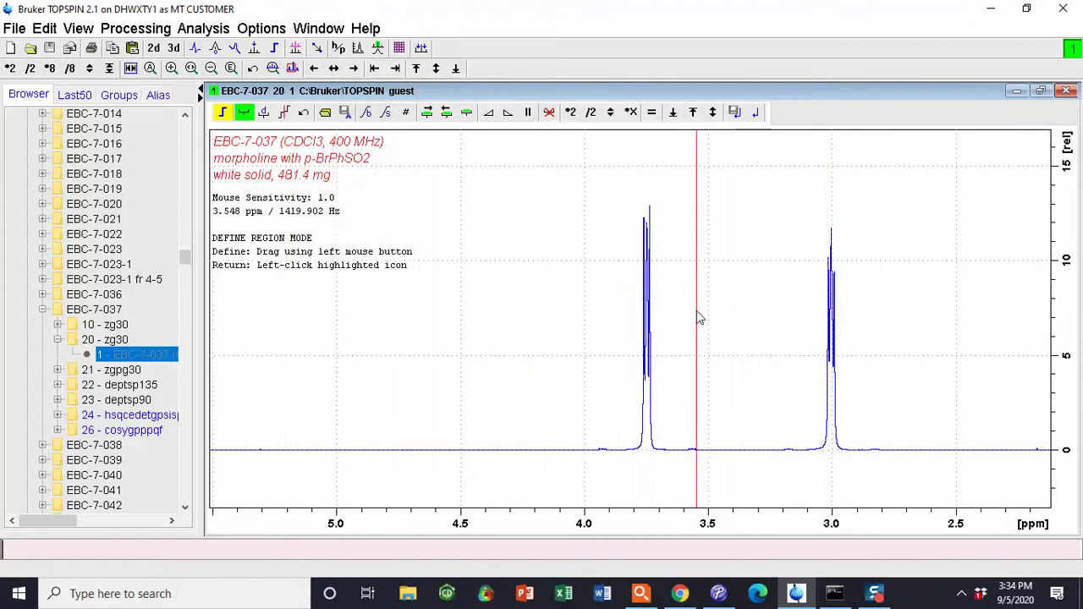
Step: Integrate the multiplets near 3.75 and 3.0 ppm (4.1744 and 4.1525), then pan toward the 1.6 ppm singlet
left_click(244, 113)
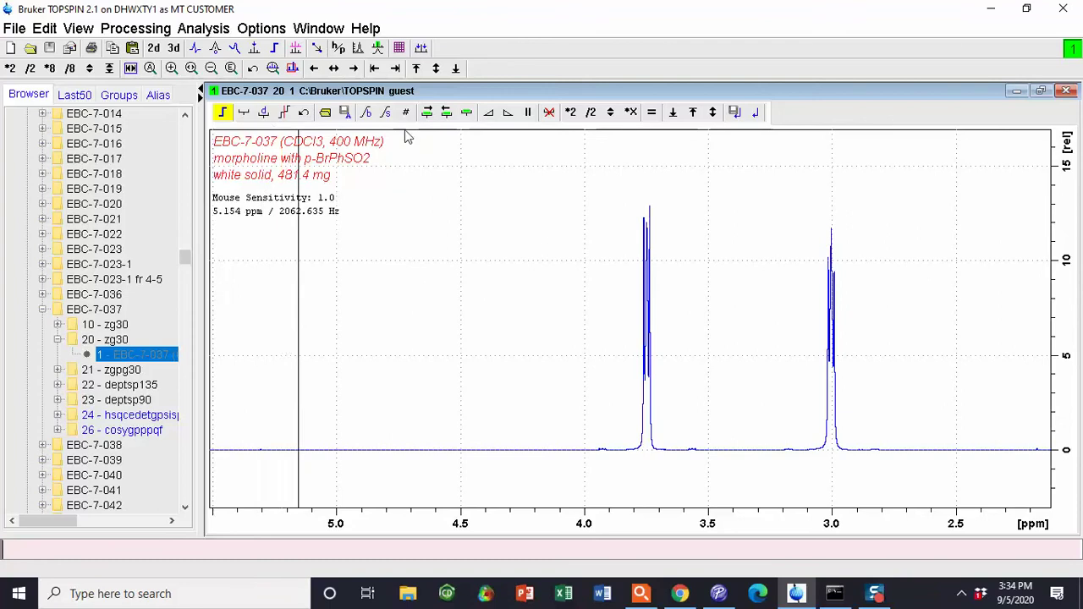
left_click_drag(591, 295, 706, 290)
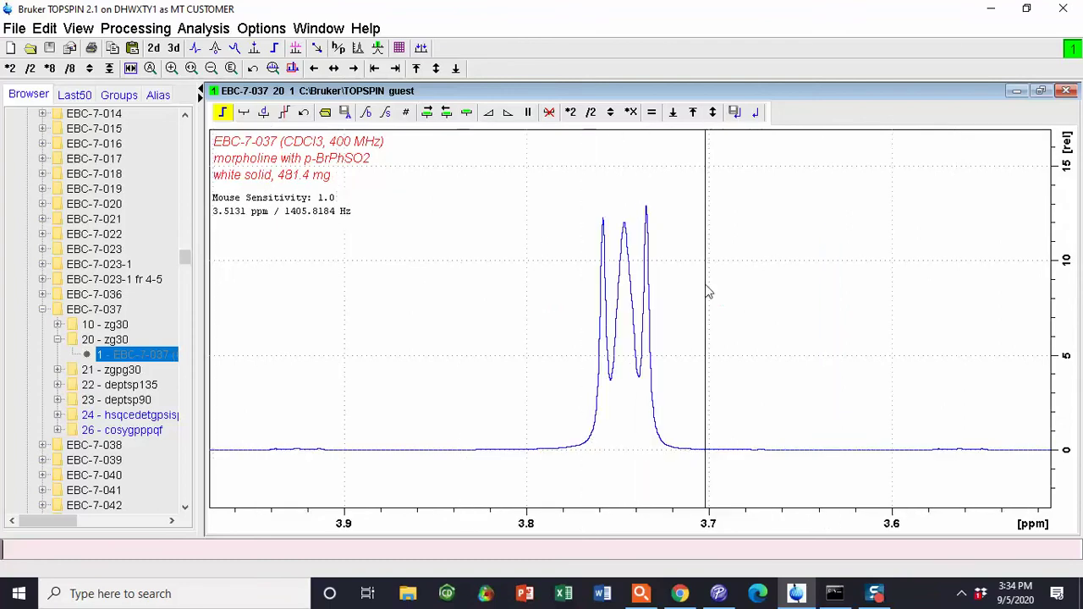
left_click(243, 113)
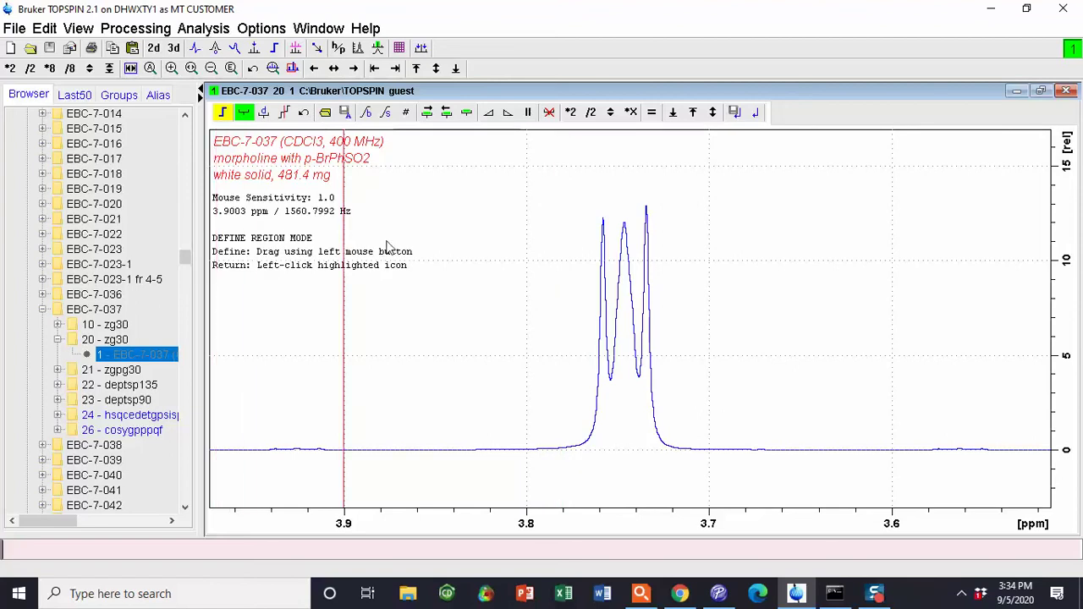
left_click_drag(563, 256, 694, 215)
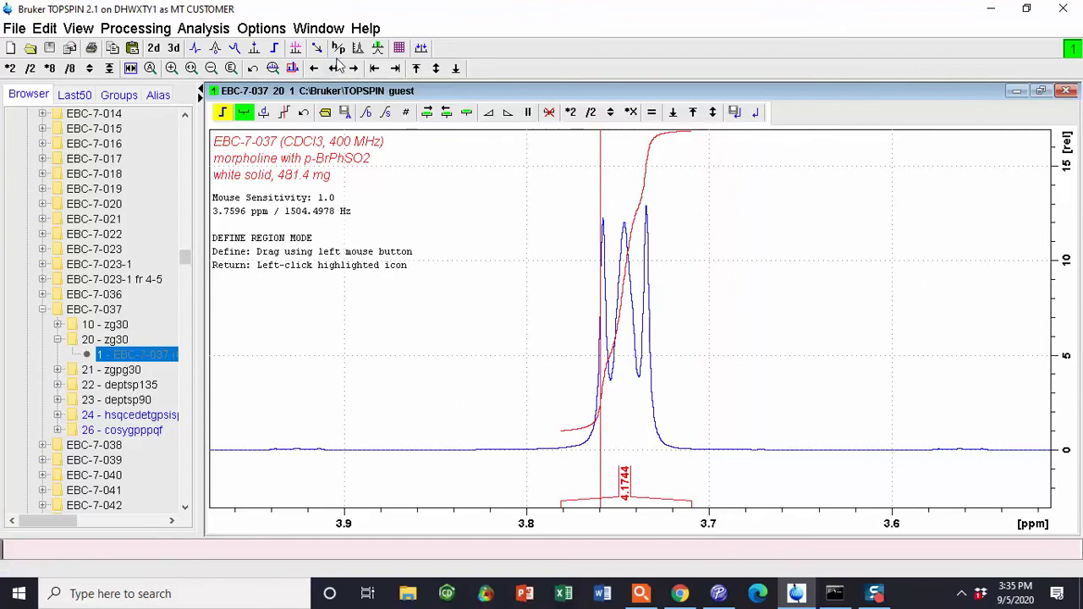
left_click_drag(333, 68, 335, 68)
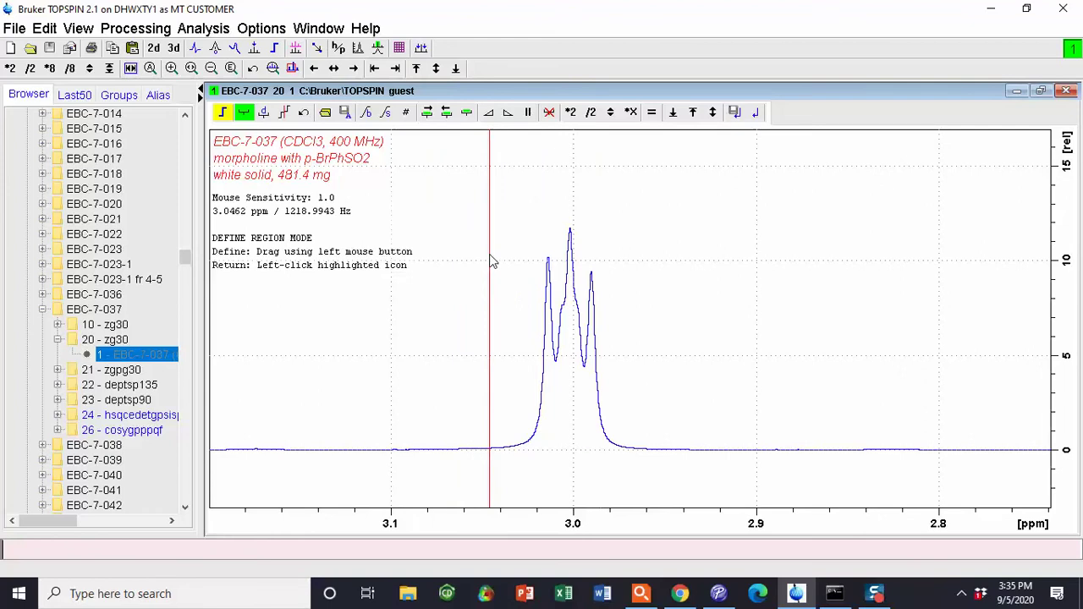
left_click_drag(493, 262, 646, 252)
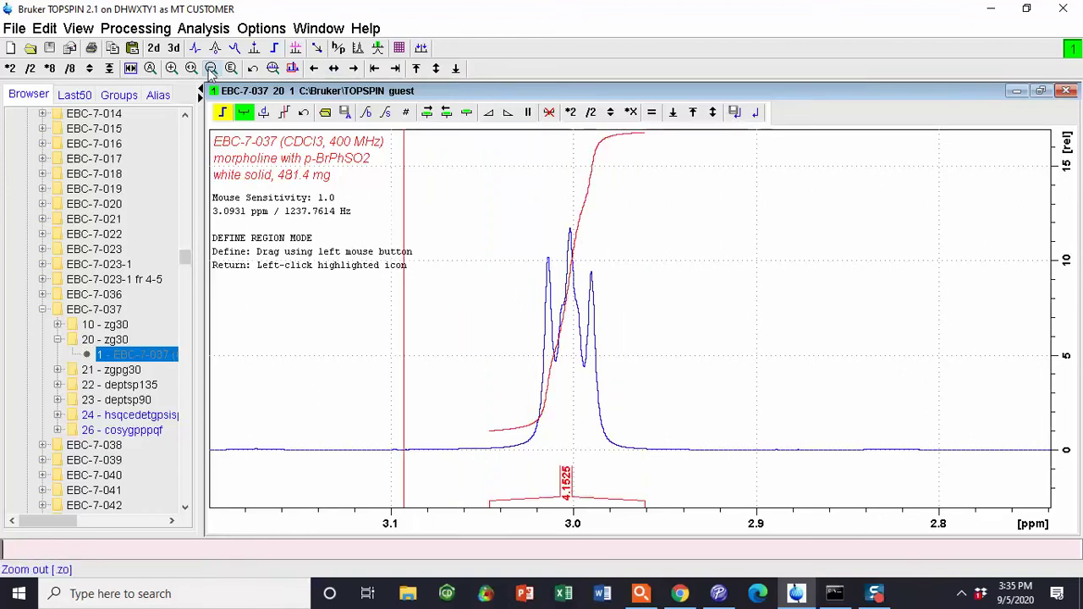
left_click(210, 69)
left_click_drag(330, 67, 331, 68)
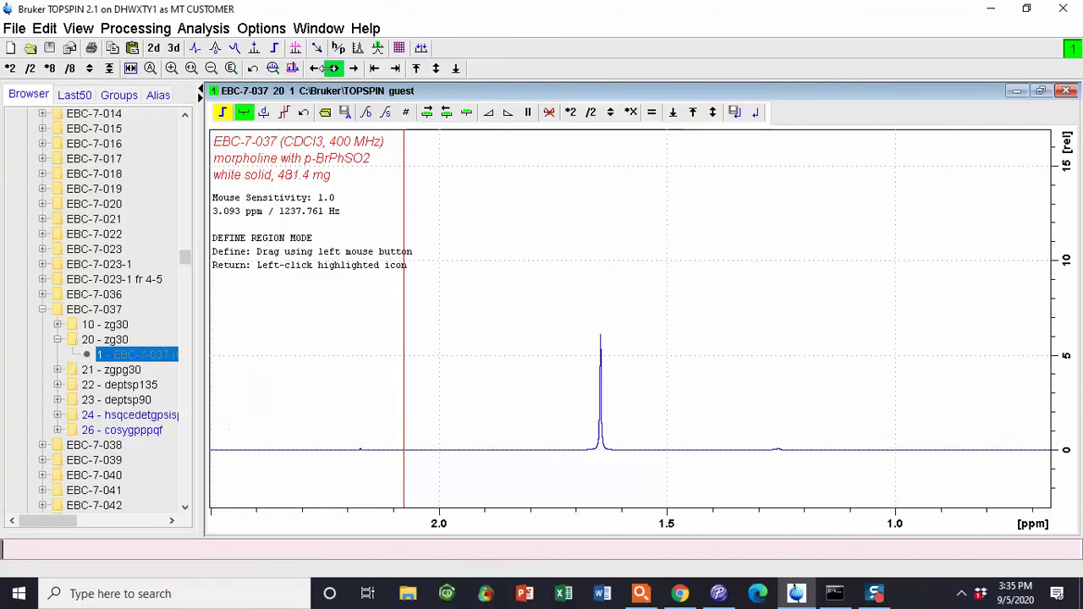
Step: Save the integral regions and exit interactive integration
left_click(735, 113)
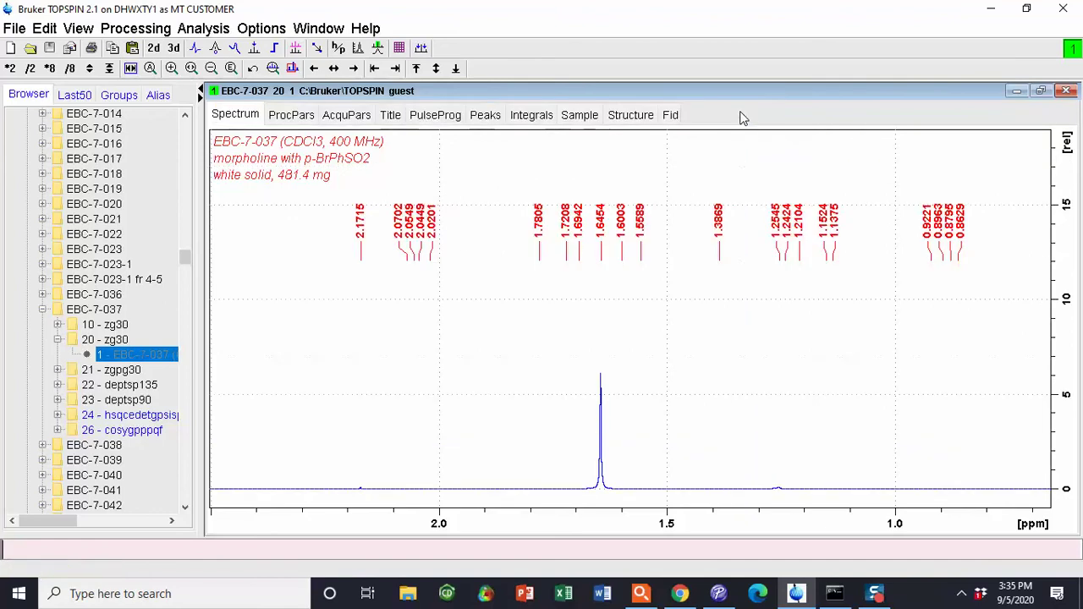
Step: Enter manual peak picking, show the full spectrum, and delete all existing peak picking ranges
left_click(254, 51)
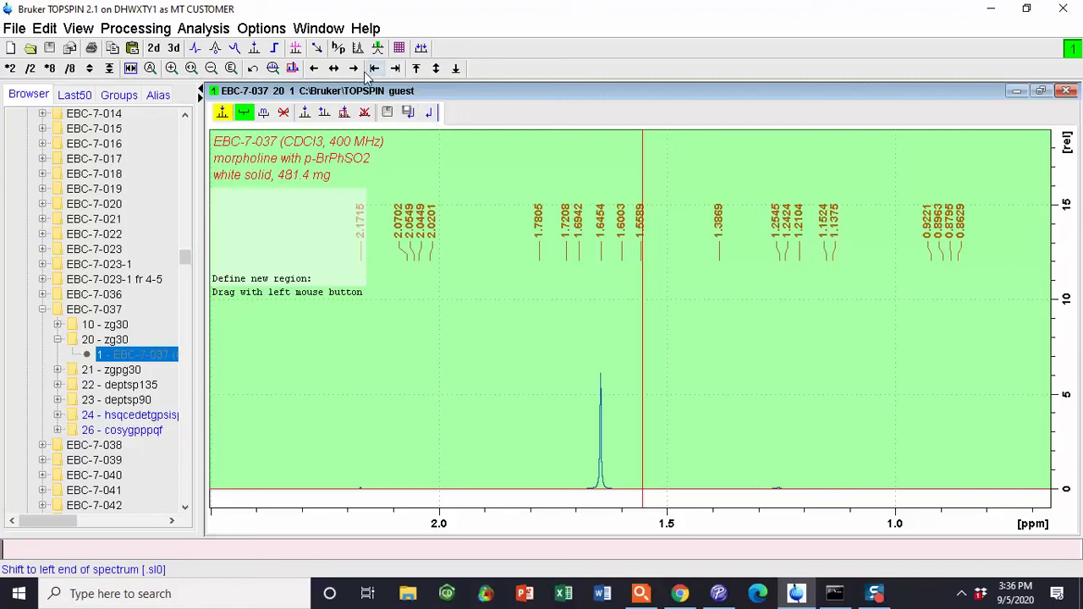
left_click(150, 68)
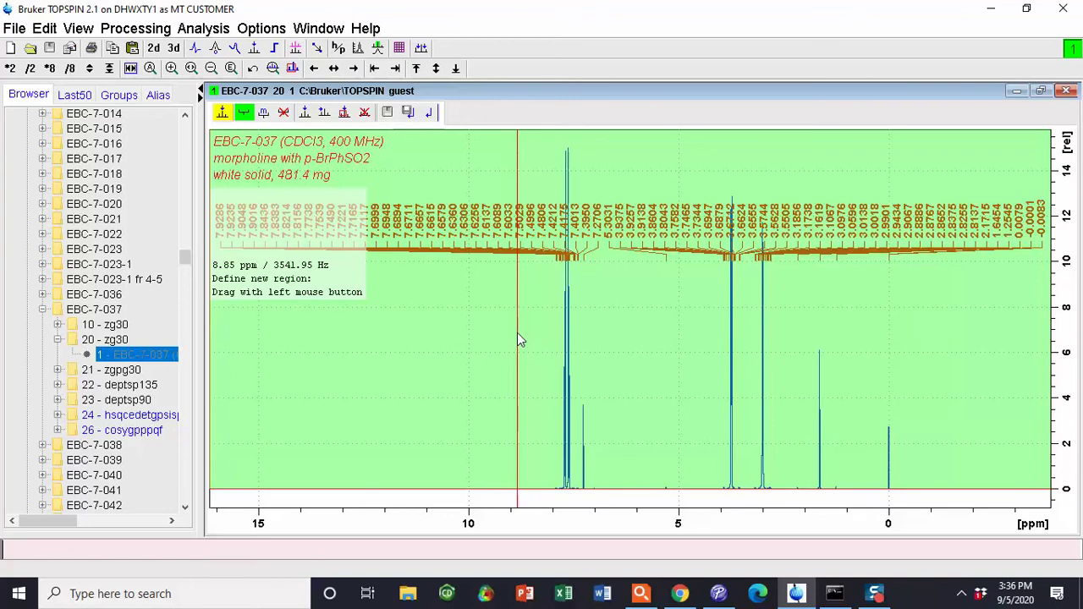
scroll(550, 494, "up", 1)
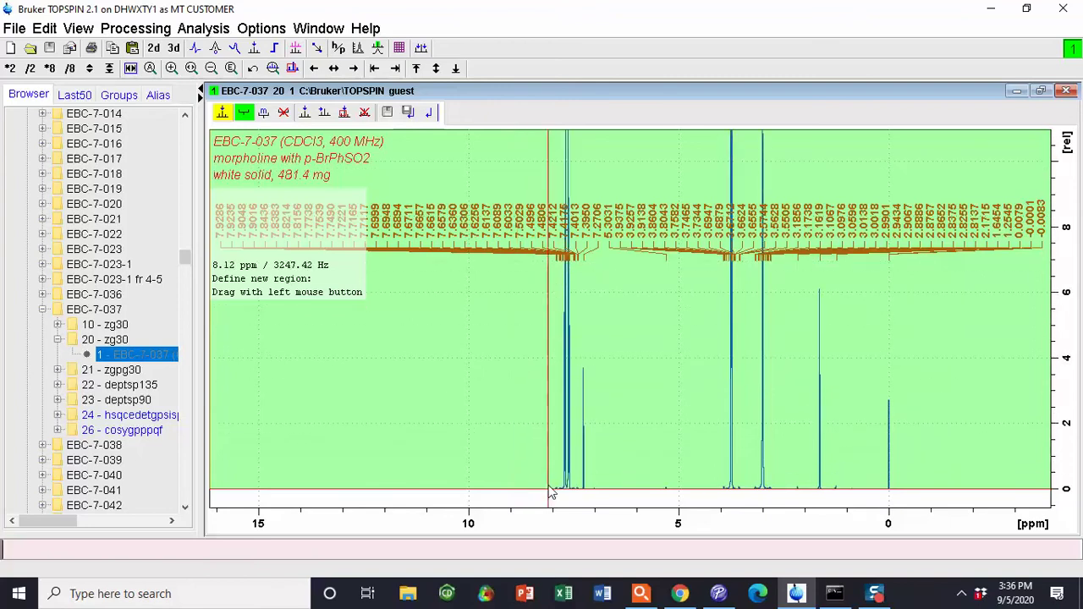
scroll(550, 493, "up", 5)
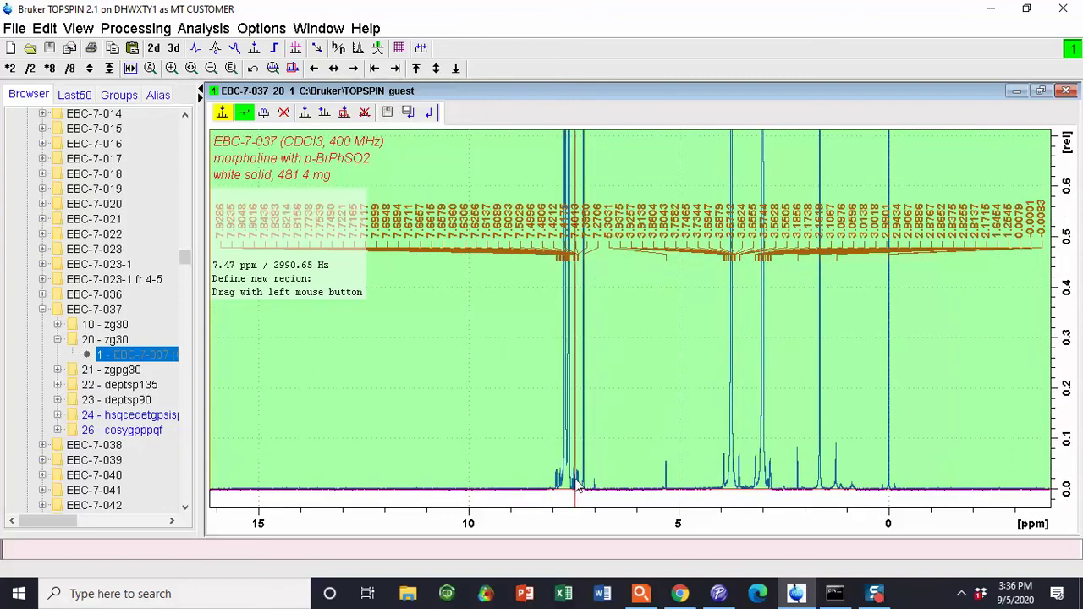
scroll(578, 486, "down", 6)
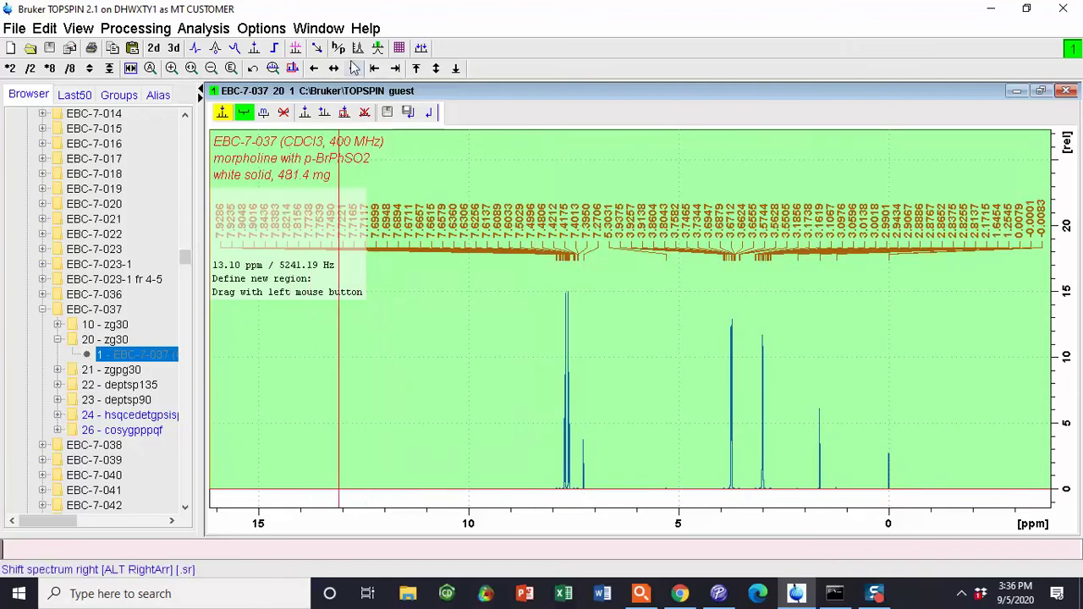
left_click(283, 113)
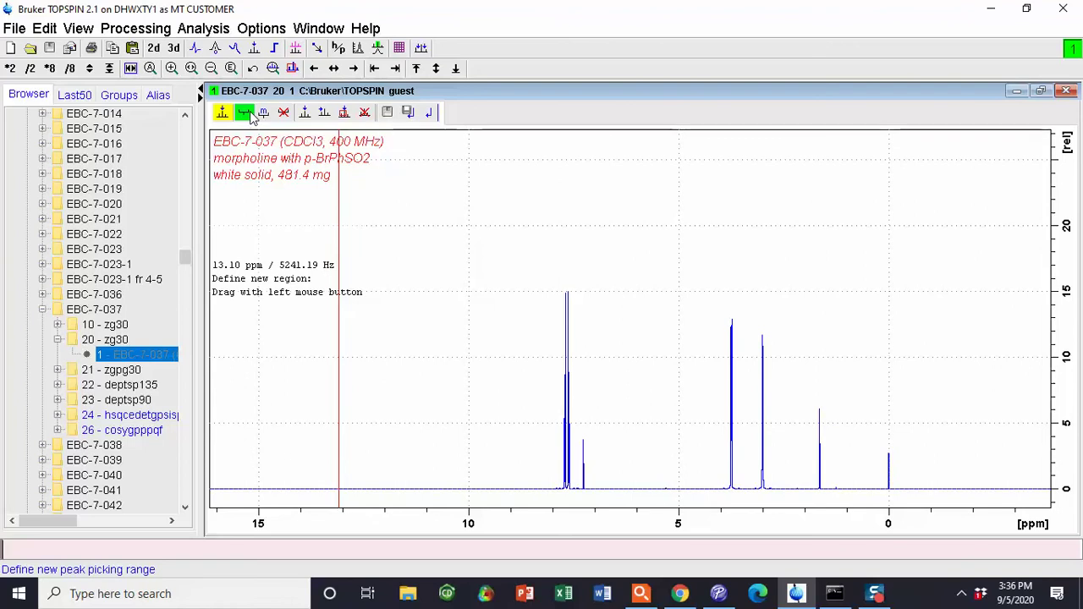
Step: Zoom to 8.1–7.1 ppm and pick the peaks of the aromatic multiplets with a range box
left_click(250, 113)
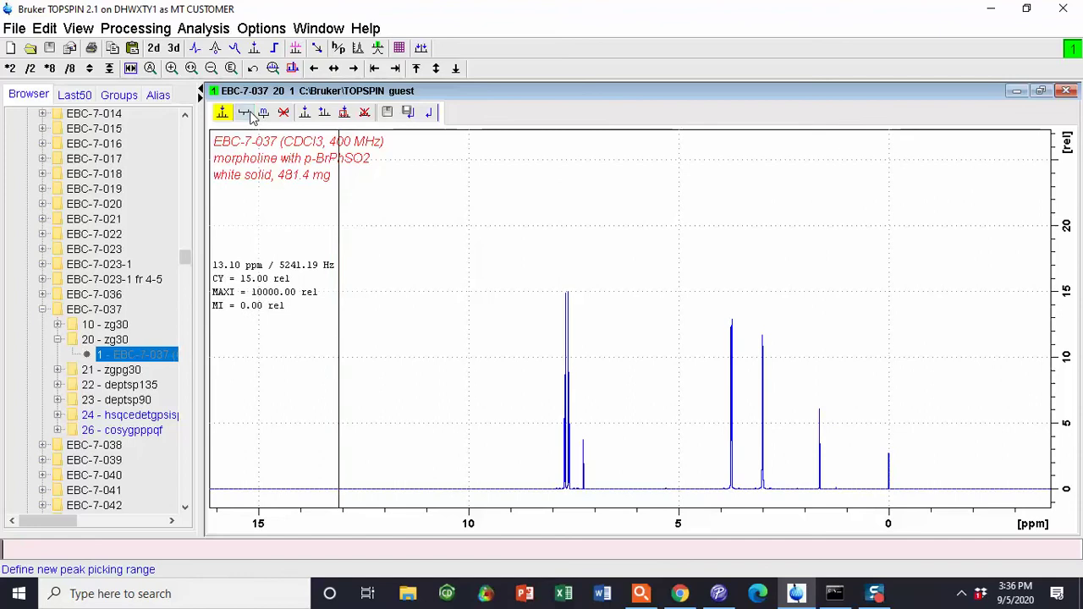
left_click(549, 416)
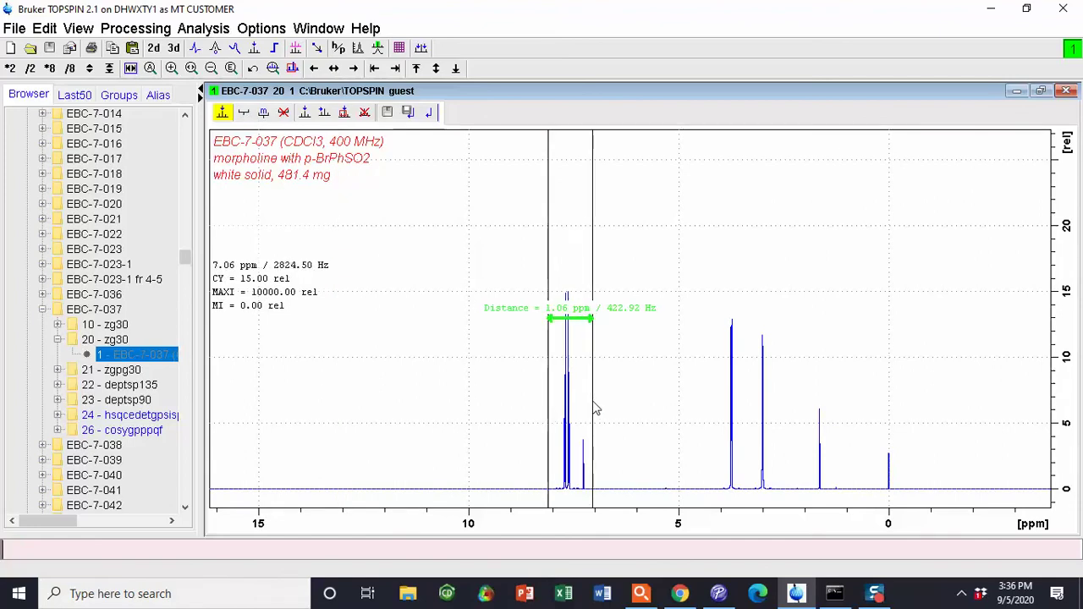
left_click(594, 409)
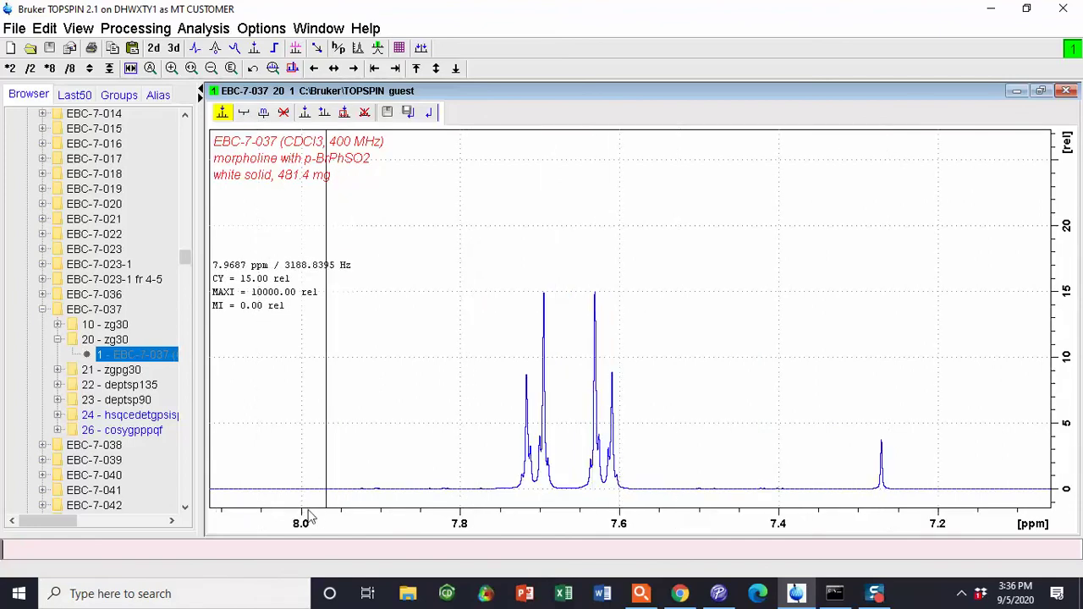
left_click(243, 115)
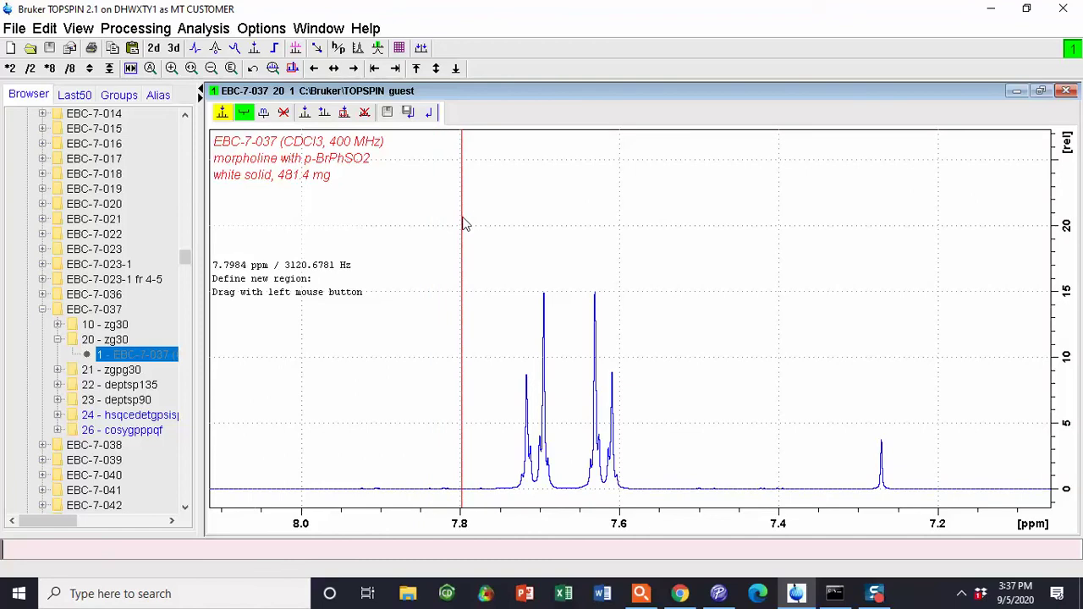
left_click_drag(462, 215, 676, 489)
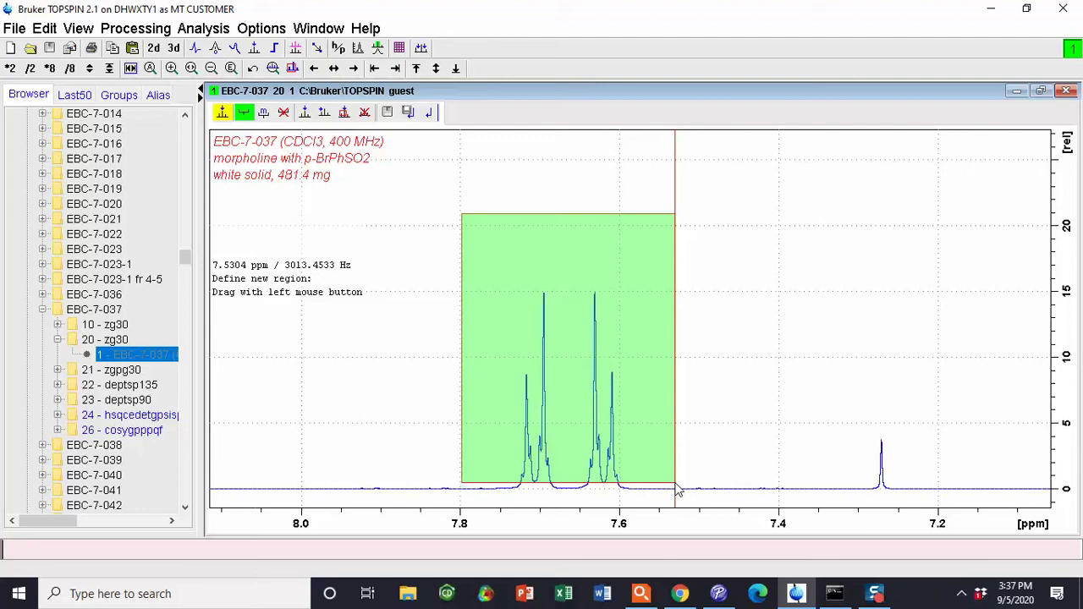
left_click_drag(677, 490, 677, 491)
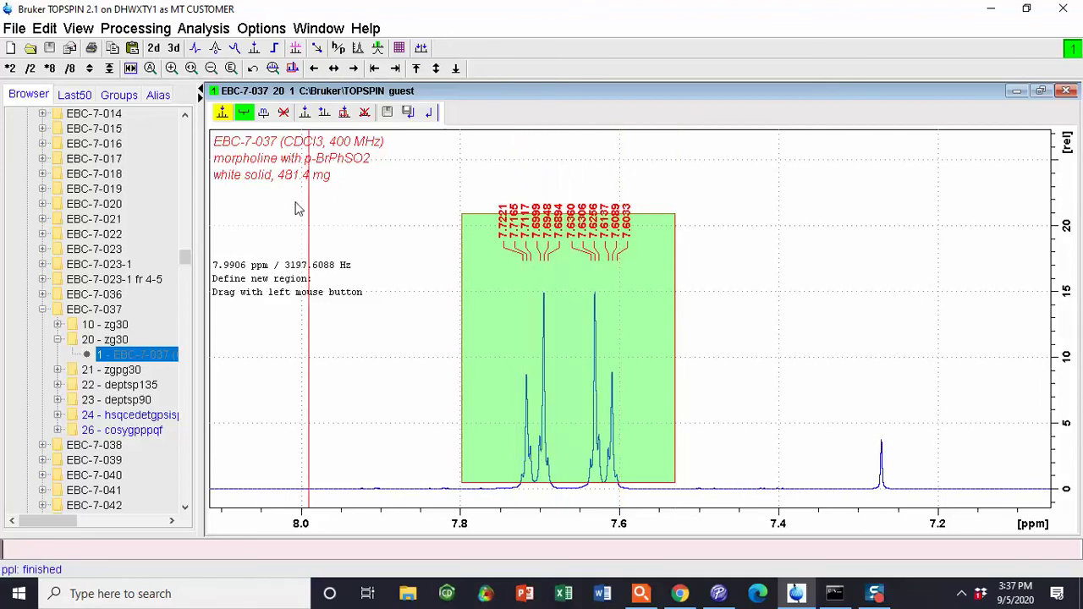
Step: Pick peaks in the 3.75 and 3.0 ppm multiplets (3.7582–3.7344 and 3.0138–2.9901 ppm)
left_click_drag(332, 68, 330, 68)
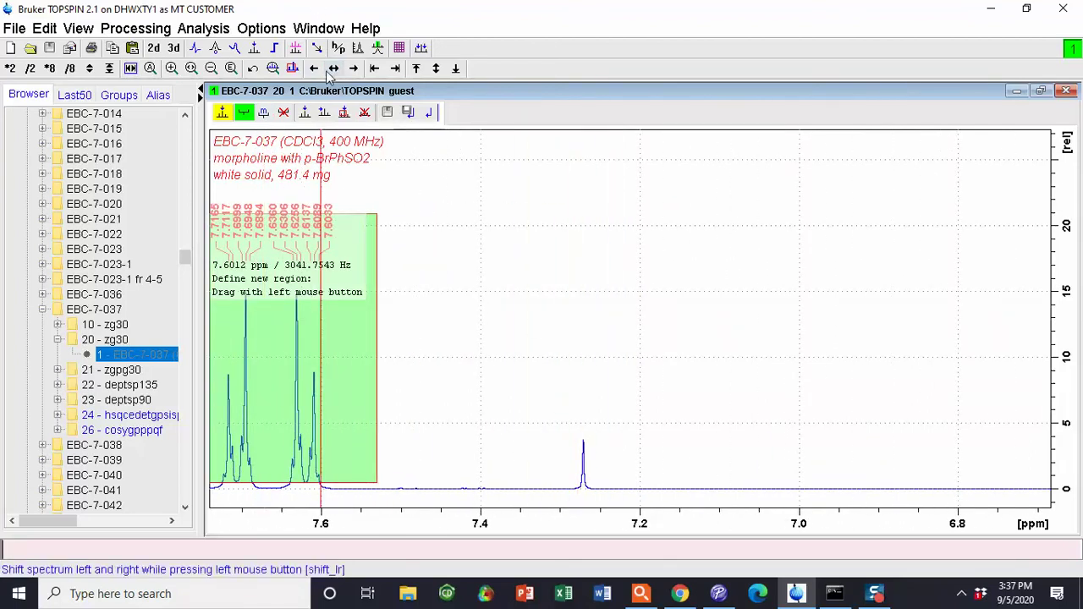
left_click_drag(335, 68, 334, 67)
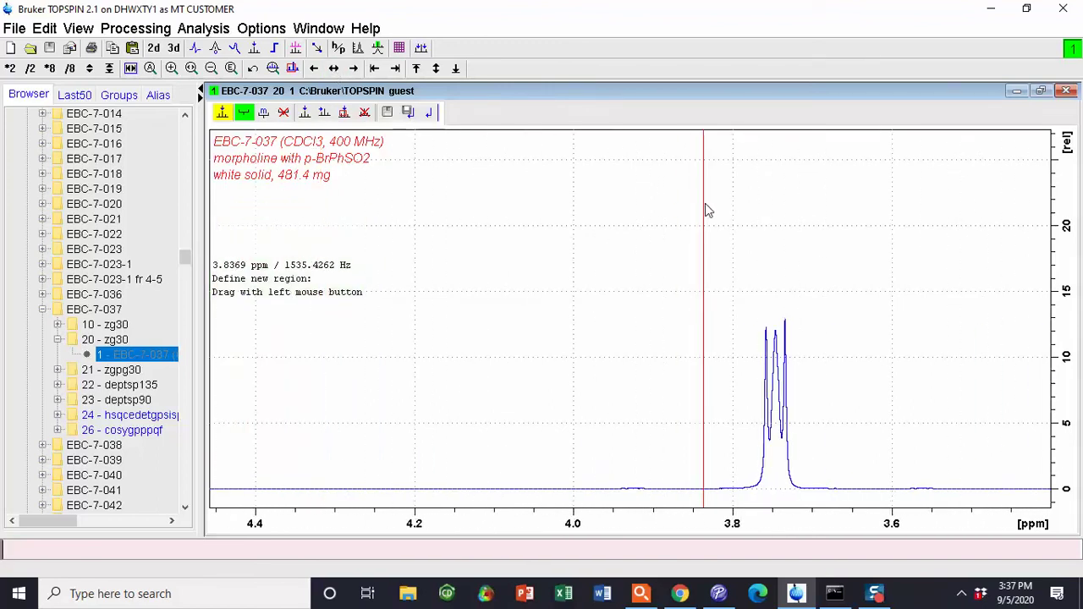
left_click_drag(709, 207, 843, 405)
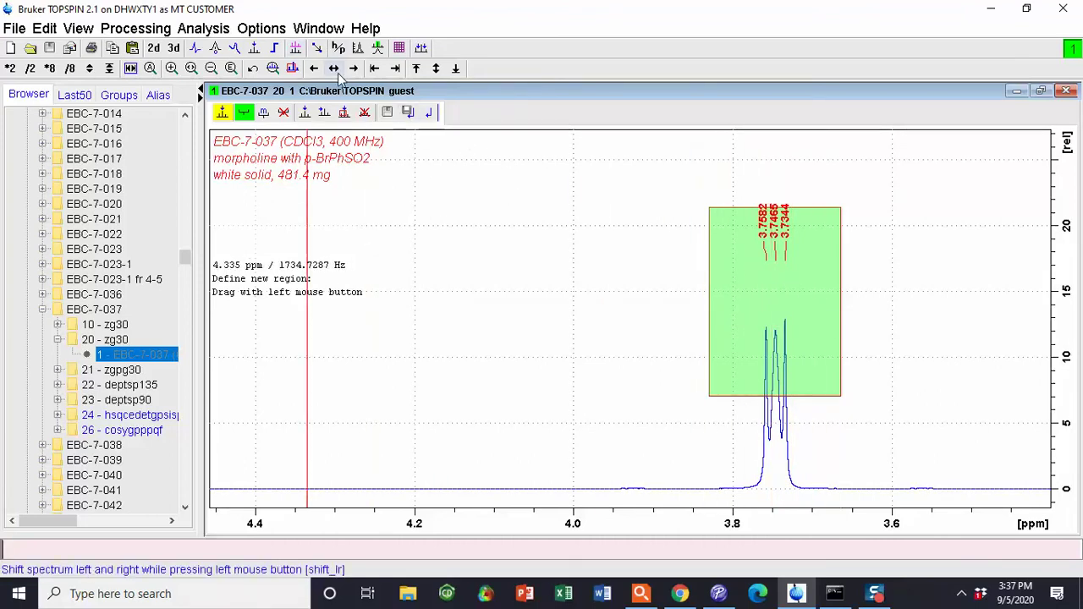
left_click_drag(333, 68, 354, 95)
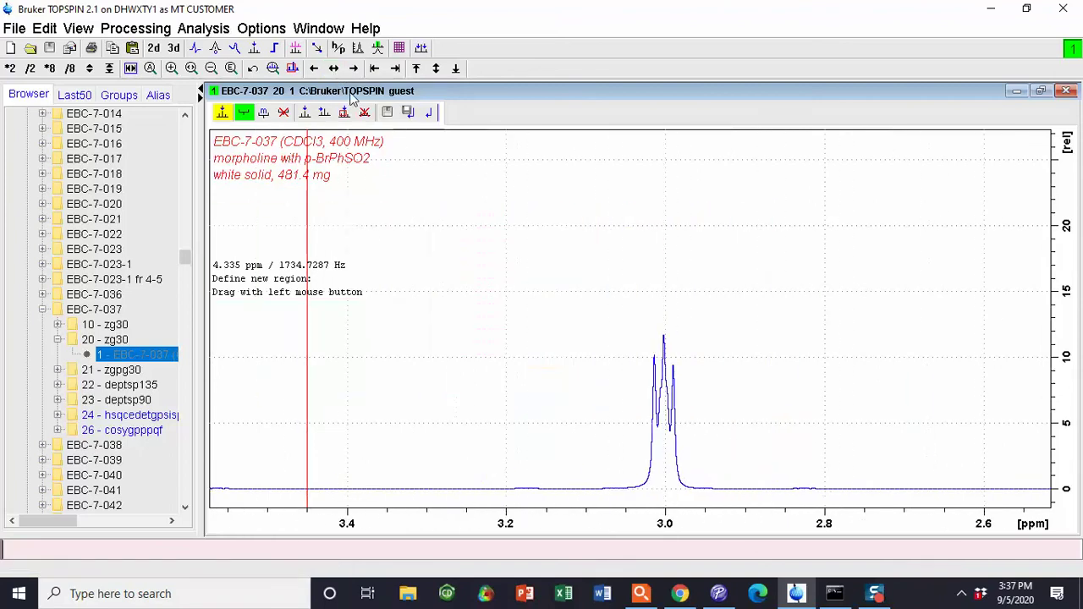
left_click_drag(607, 247, 704, 403)
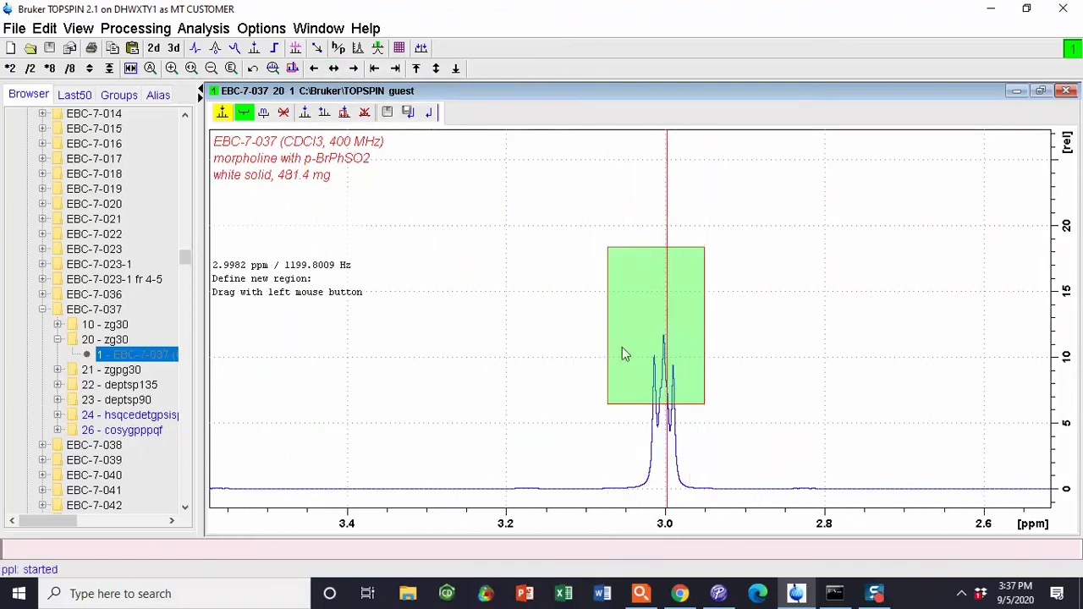
Step: Save the picked peaks, leave peak picking, and show the full spectrum with all labels and integrals
left_click(407, 112)
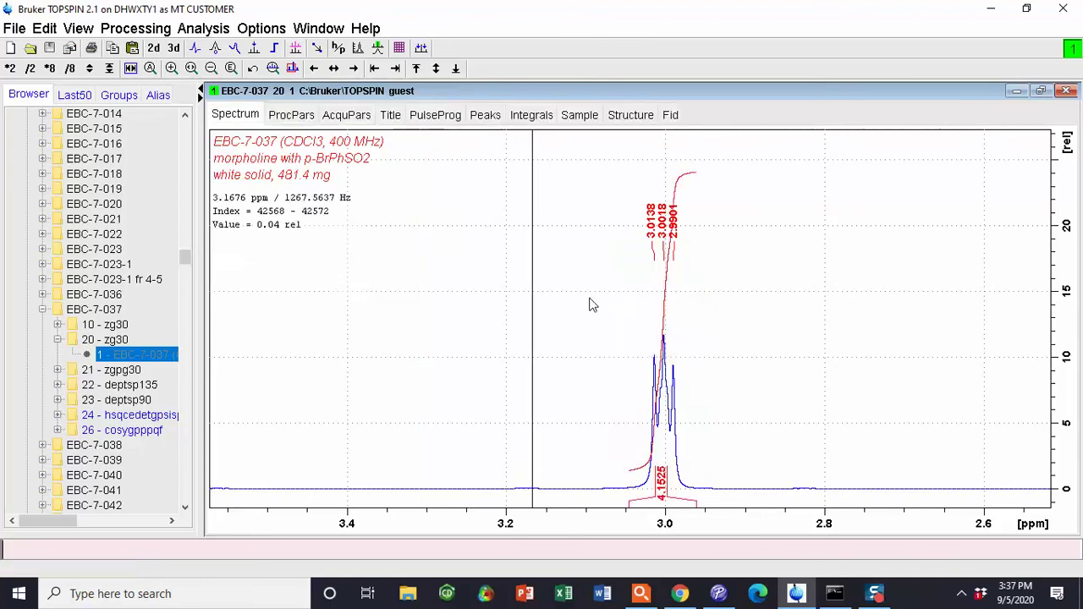
left_click(151, 70)
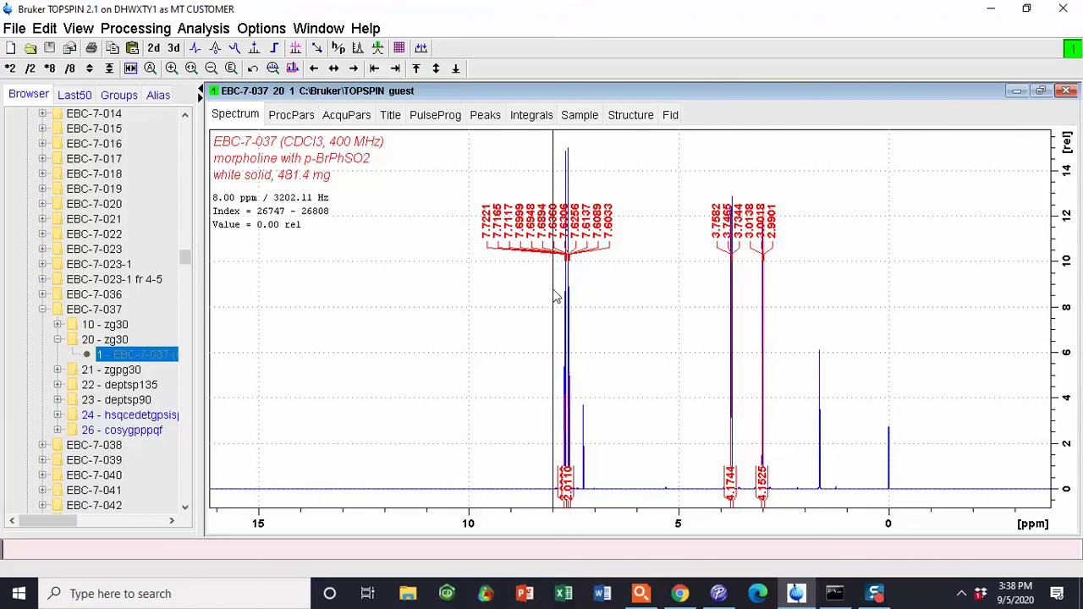
scroll(555, 294, "down", 1)
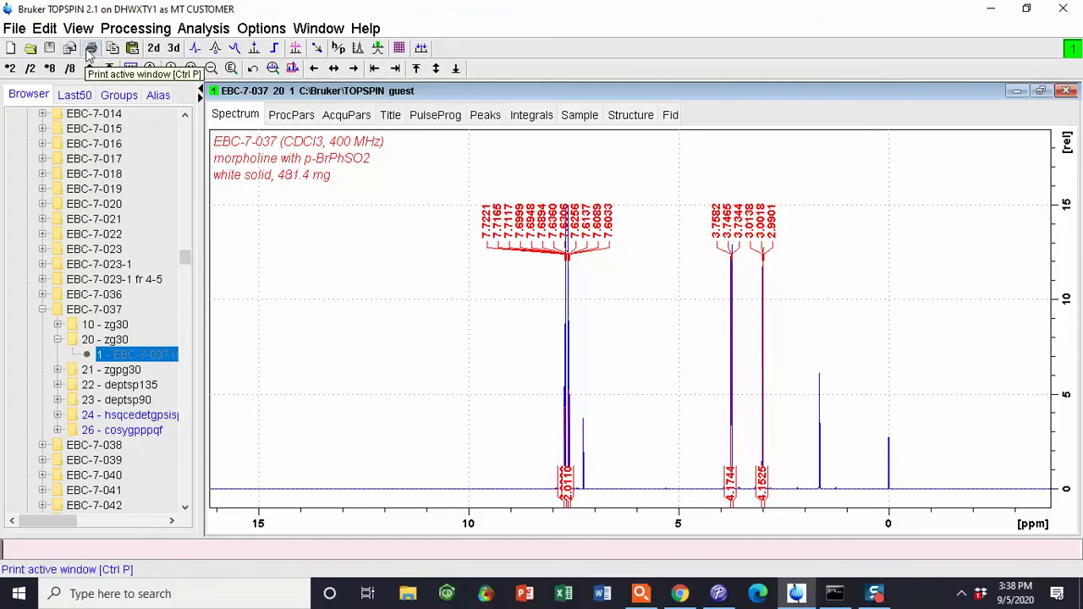
Step: Print with layout using +/1D_1Hpeaks_MGD.xwp, starting the Plot Editor
left_click(14, 29)
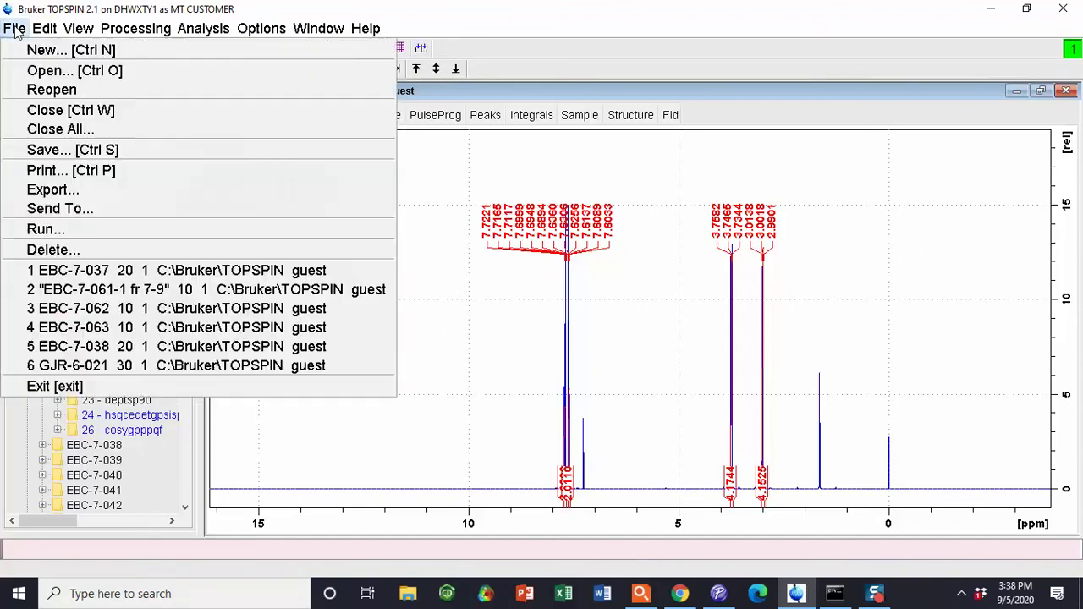
left_click(84, 174)
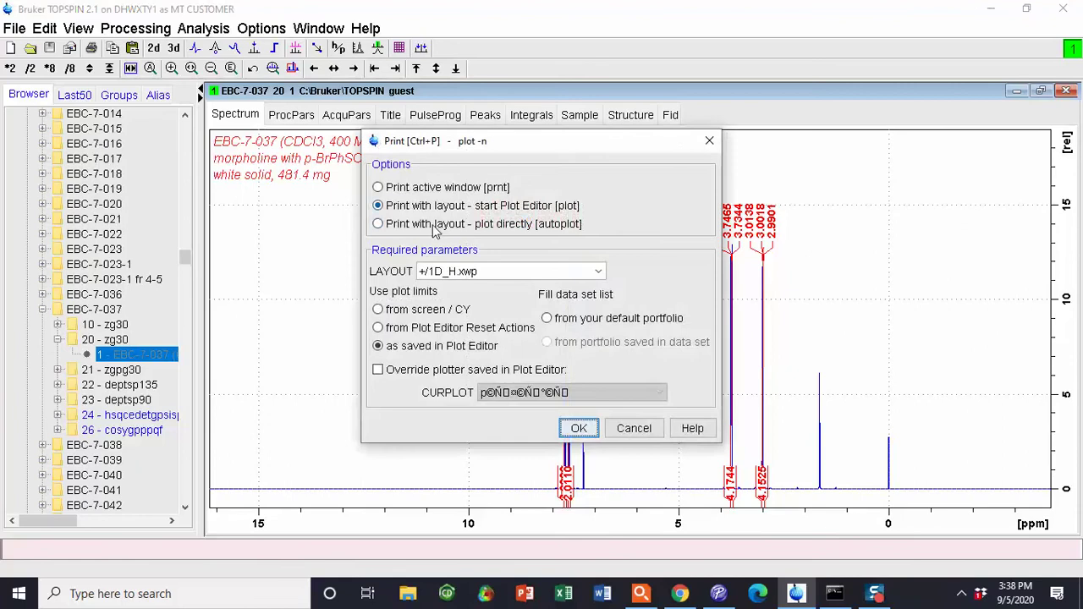
left_click(598, 273)
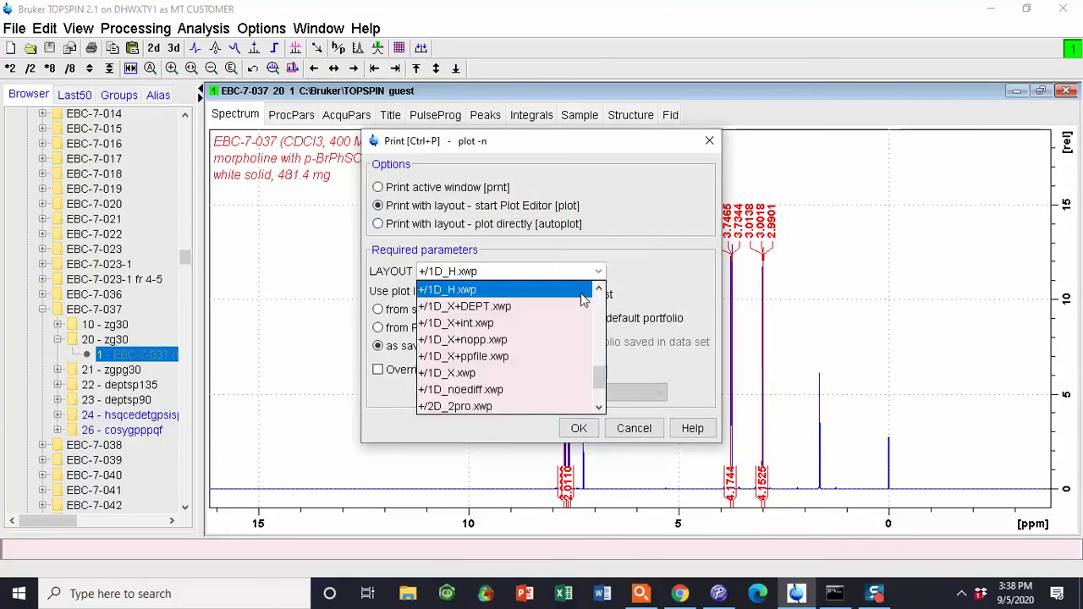
scroll(563, 307, "up", 3)
scroll(508, 342, "up", 1)
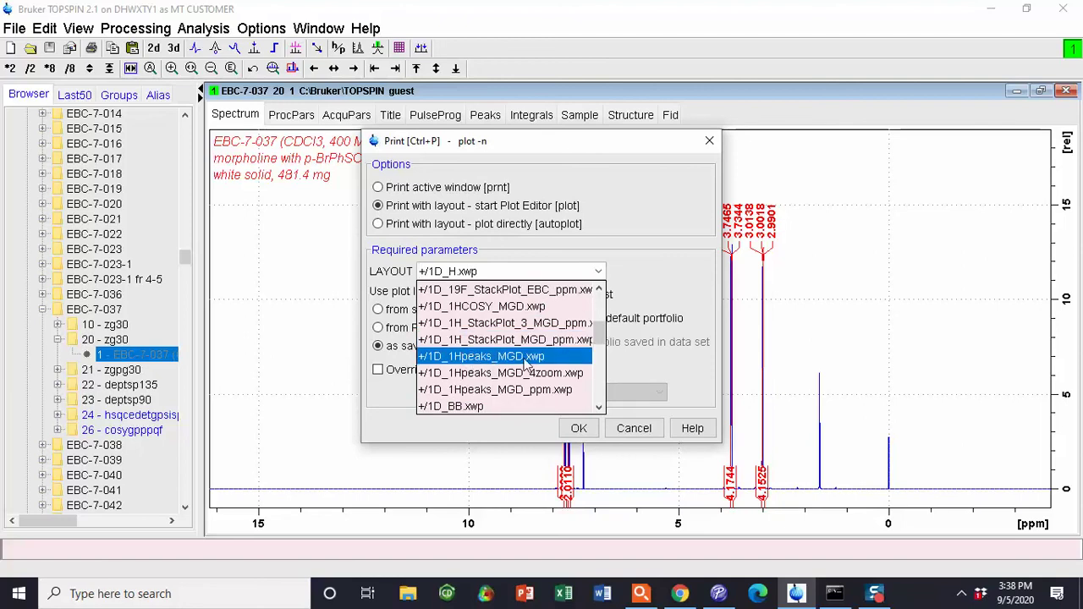
left_click(526, 357)
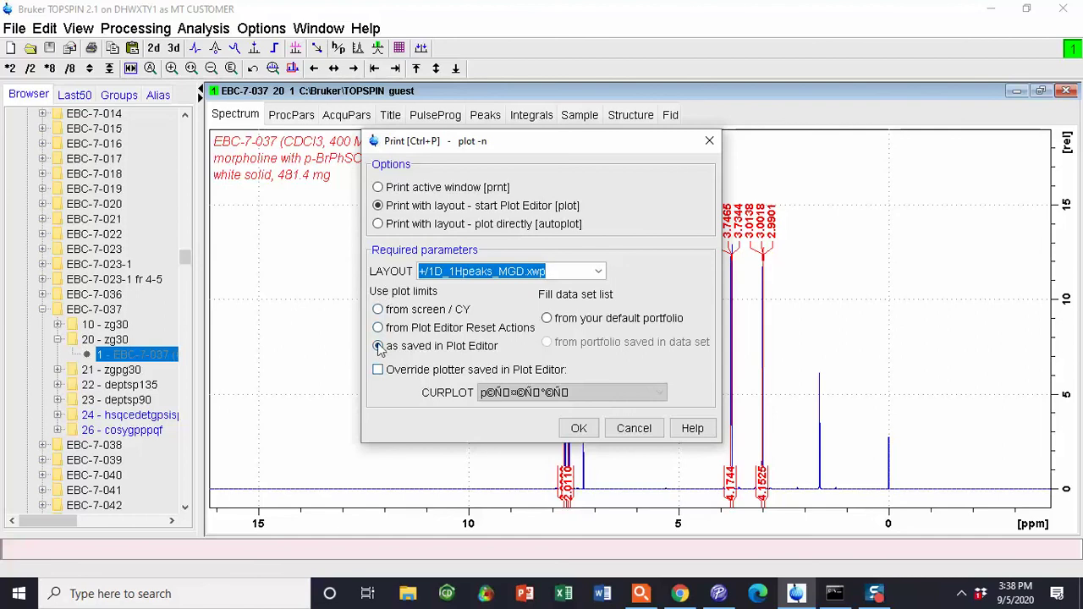
left_click(577, 436)
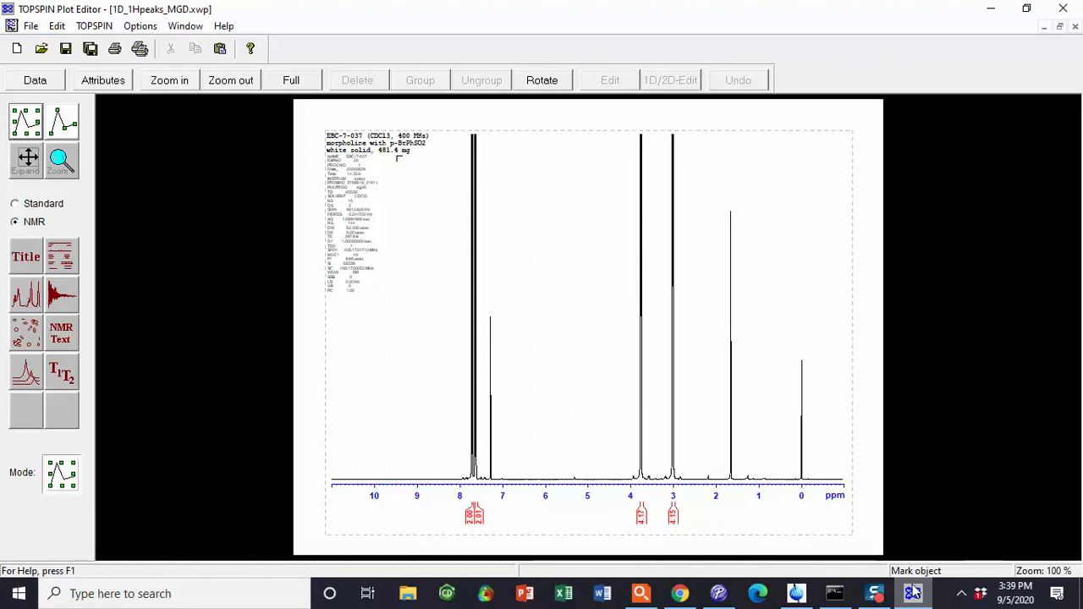
Step: Select the spectrum object on the Plot Editor page, briefly picking the title block first
left_click(681, 319)
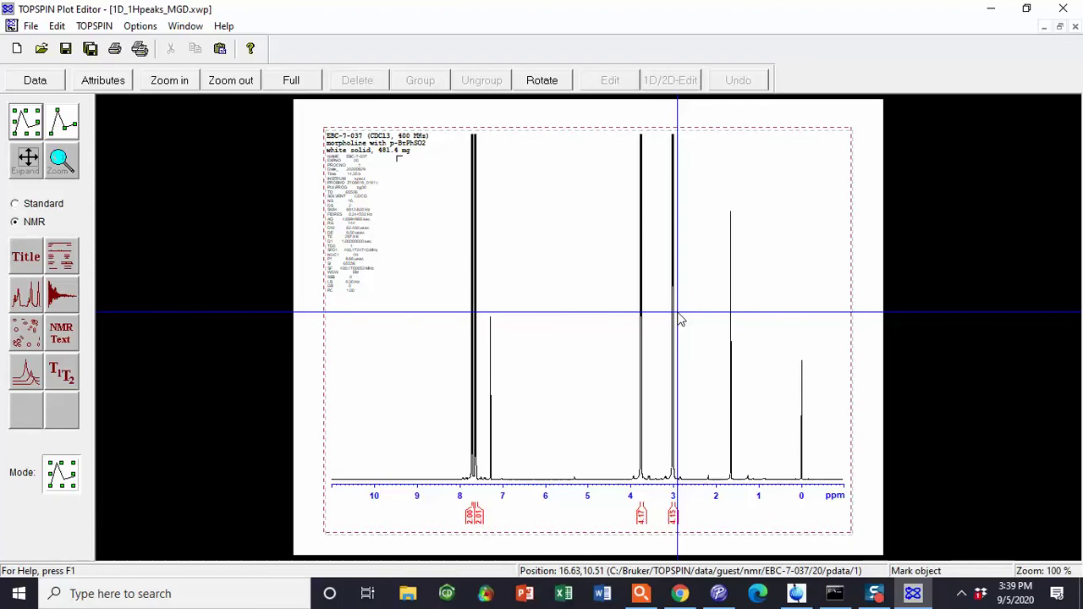
left_click(703, 133)
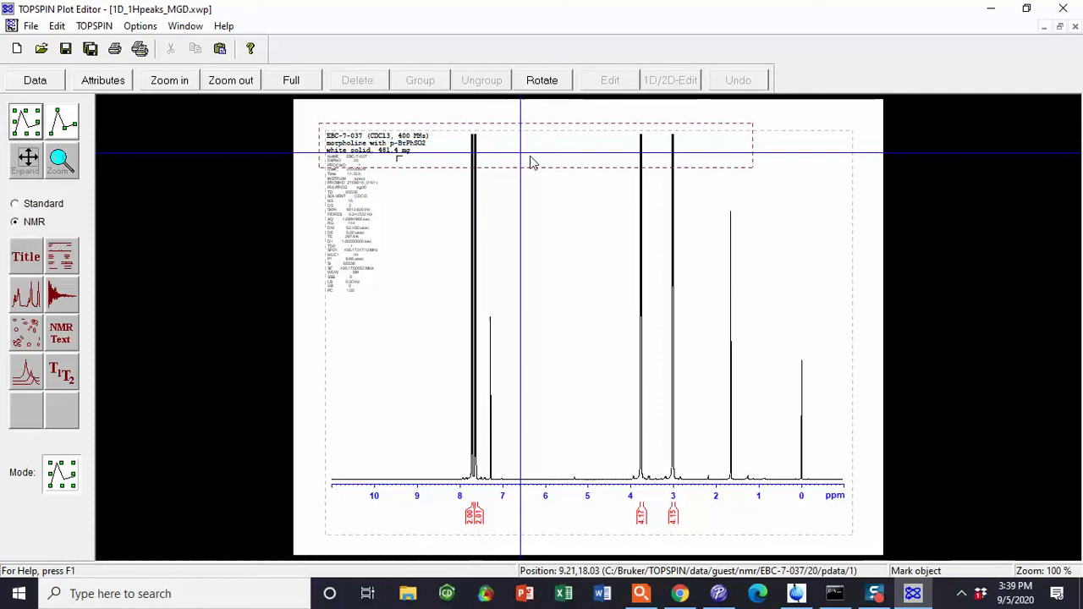
left_click(593, 243)
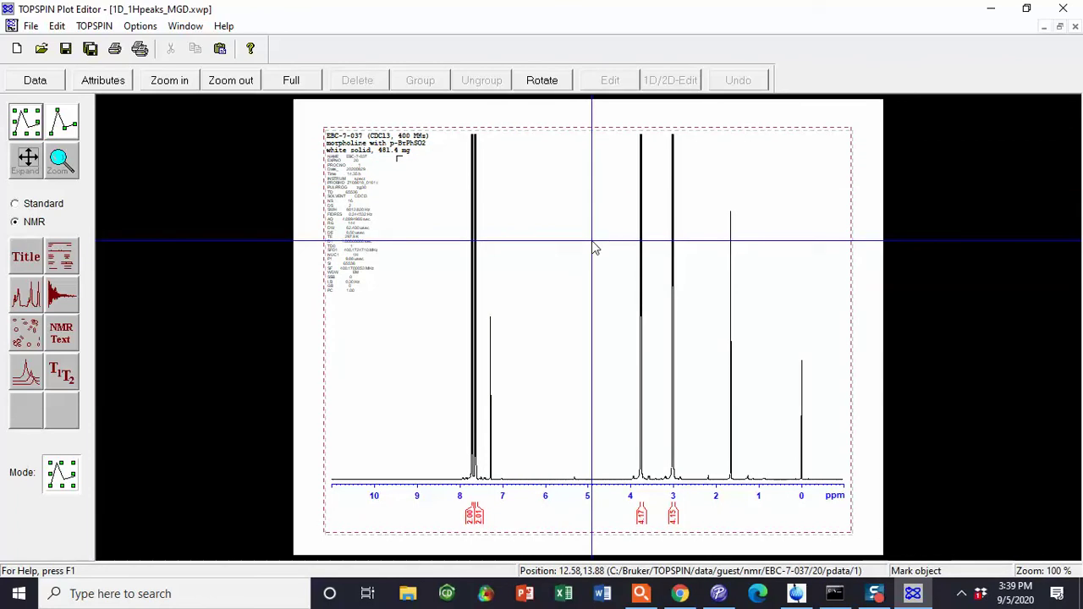
left_click(595, 248)
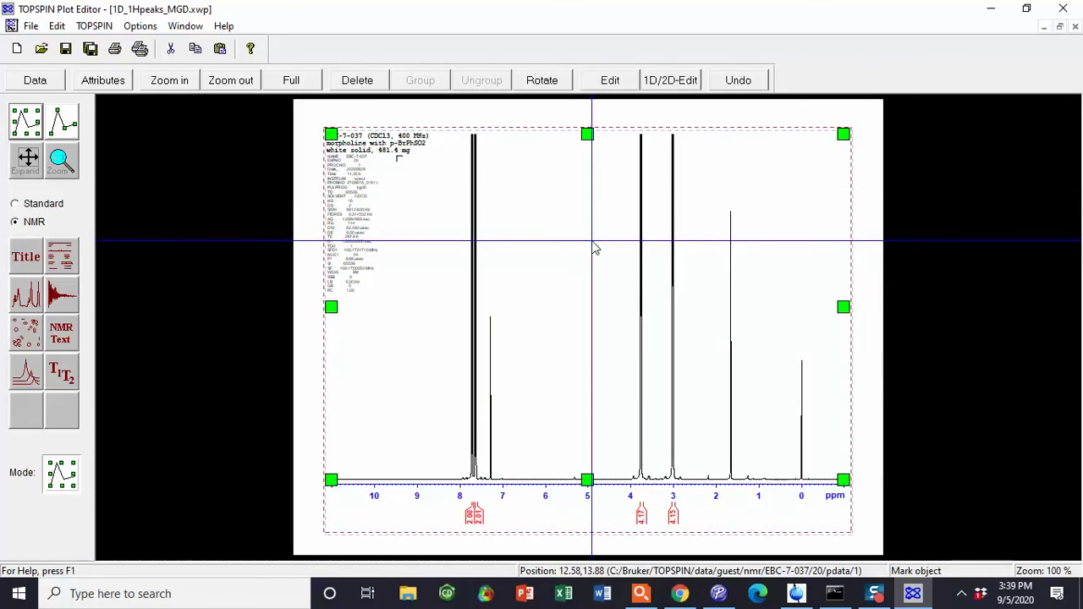
Step: Open the spectrum's 1D/2D-Edit display settings and test compressing and stretching its vertical scale
left_click(673, 88)
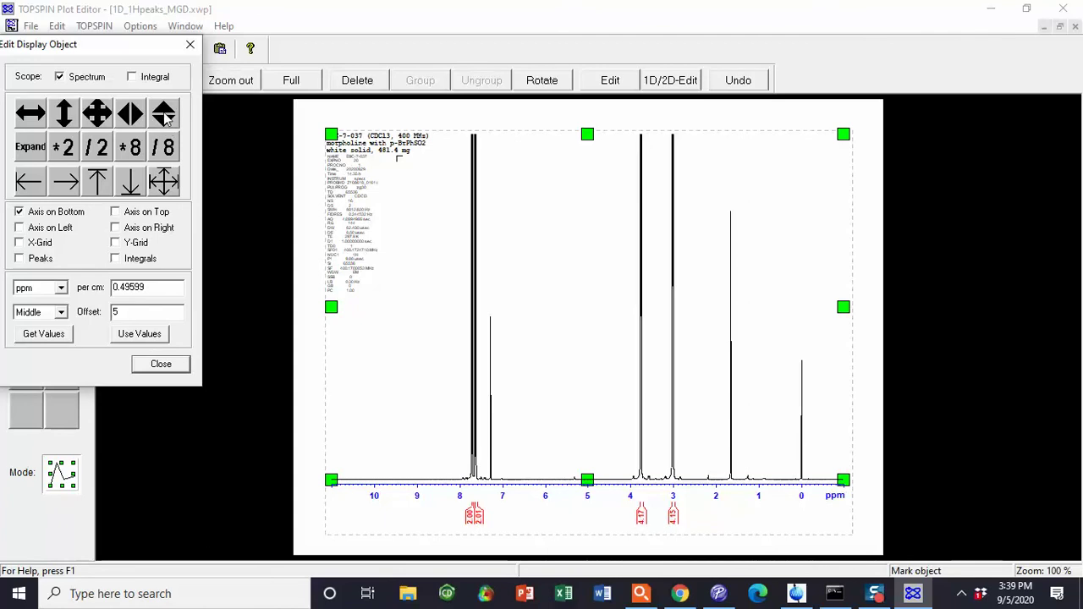
left_click(164, 115)
left_click(163, 115)
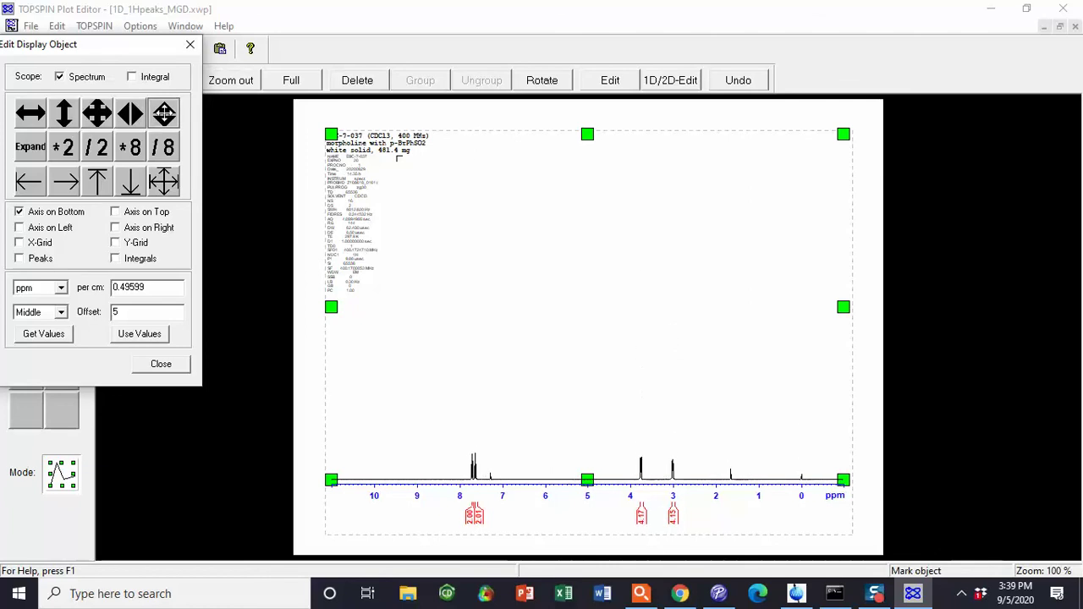
left_click(163, 110)
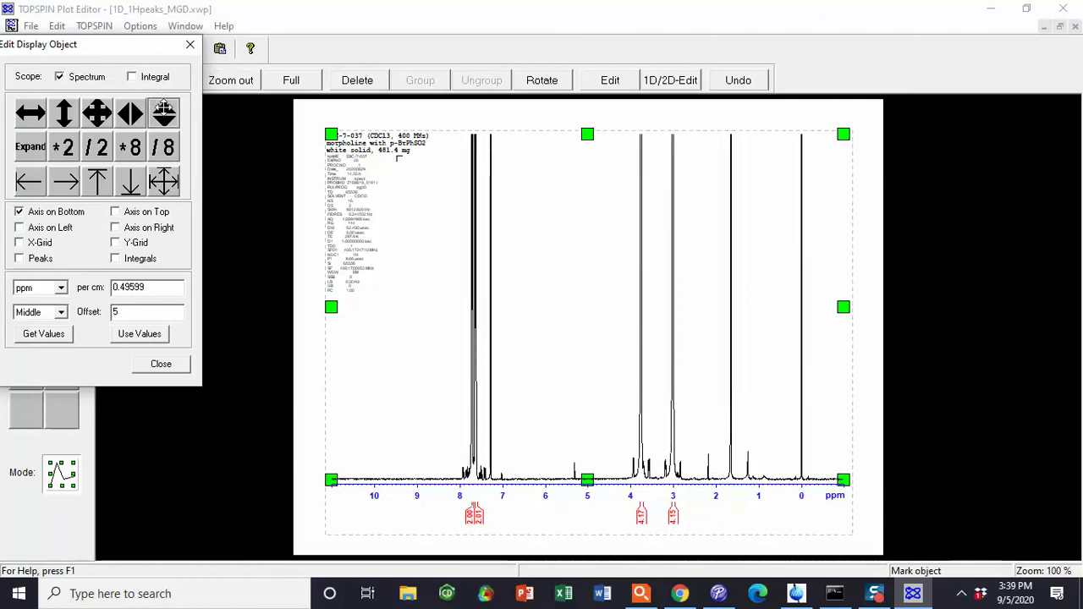
Step: Lower the peak height in small steps until the tallest peaks fit, then close the dialog
left_click(163, 110)
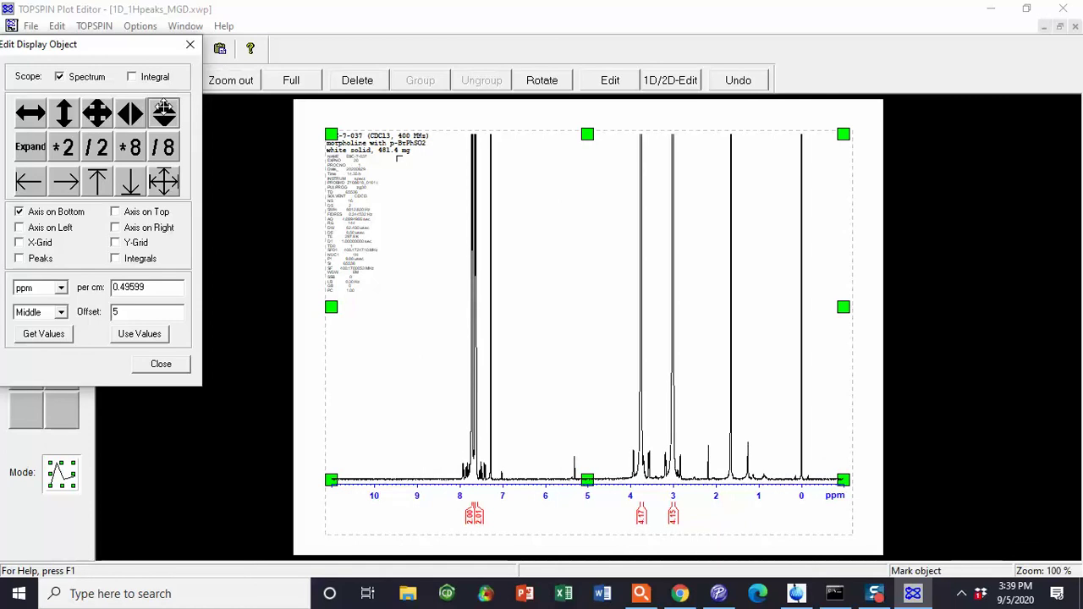
left_click(163, 112)
left_click(163, 113)
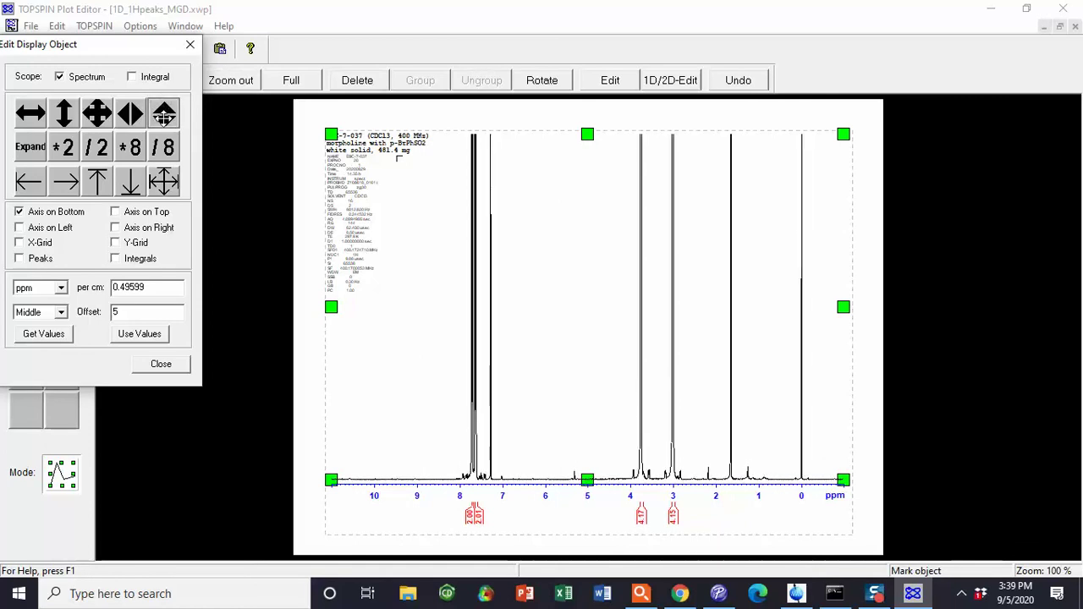
left_click(164, 112)
left_click(163, 113)
left_click(164, 113)
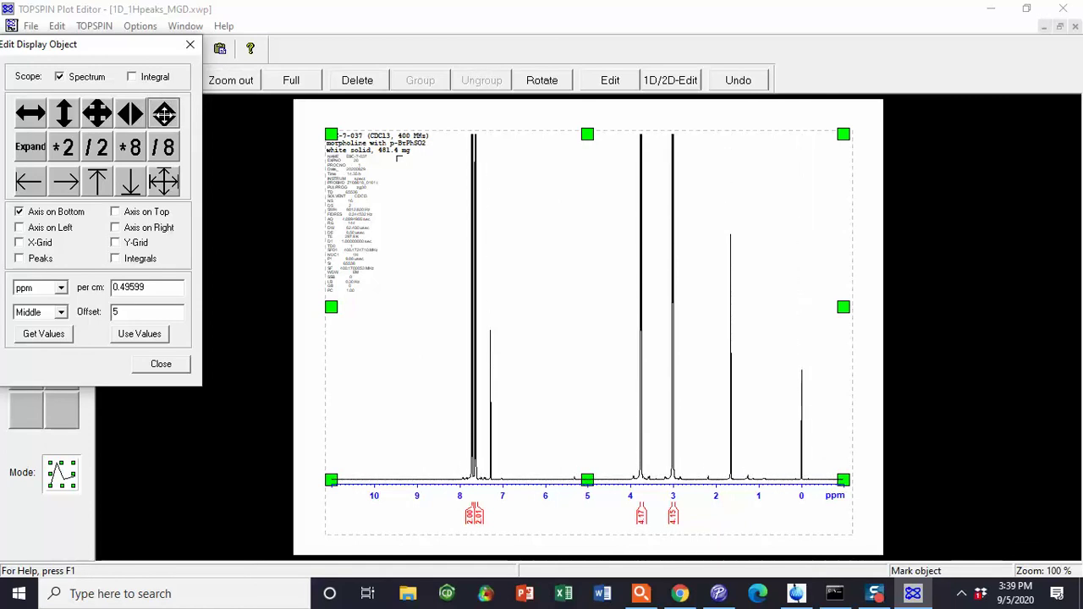
left_click(163, 113)
left_click(163, 112)
left_click(164, 112)
left_click(164, 112)
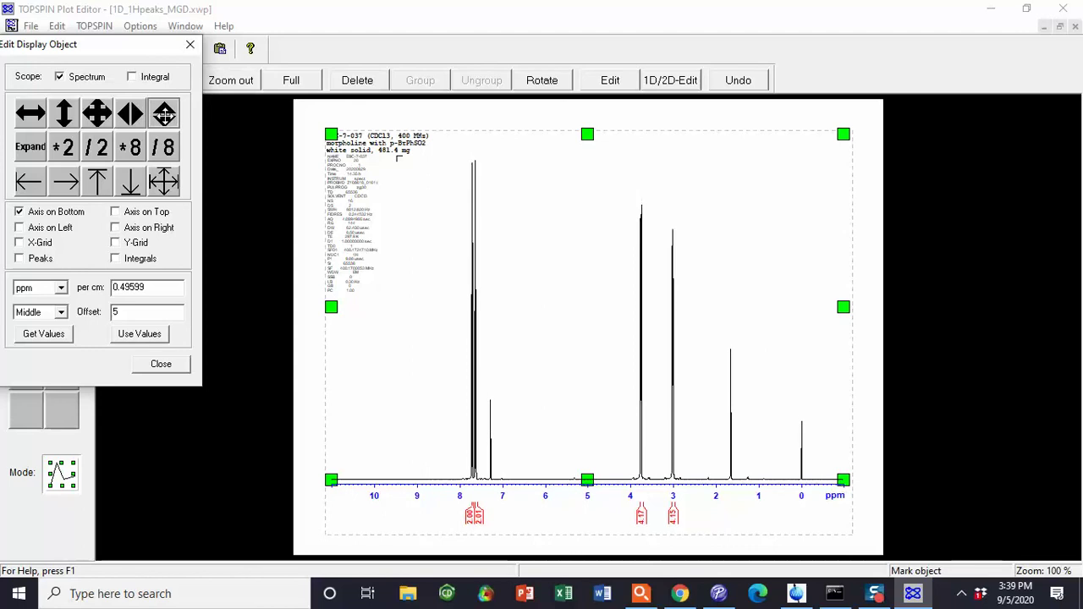
left_click(164, 112)
left_click(164, 112)
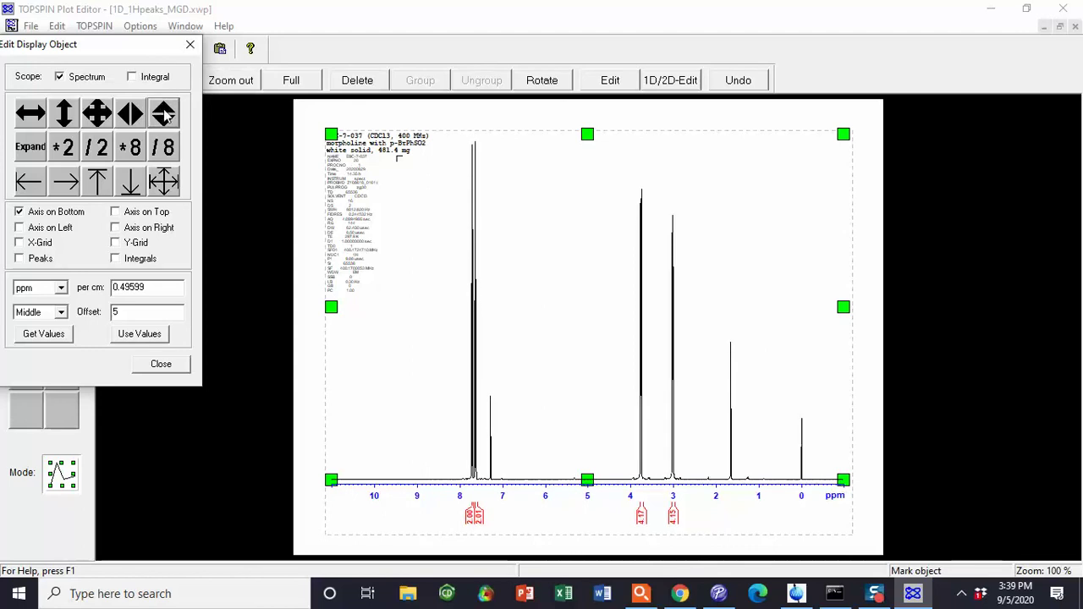
left_click(162, 366)
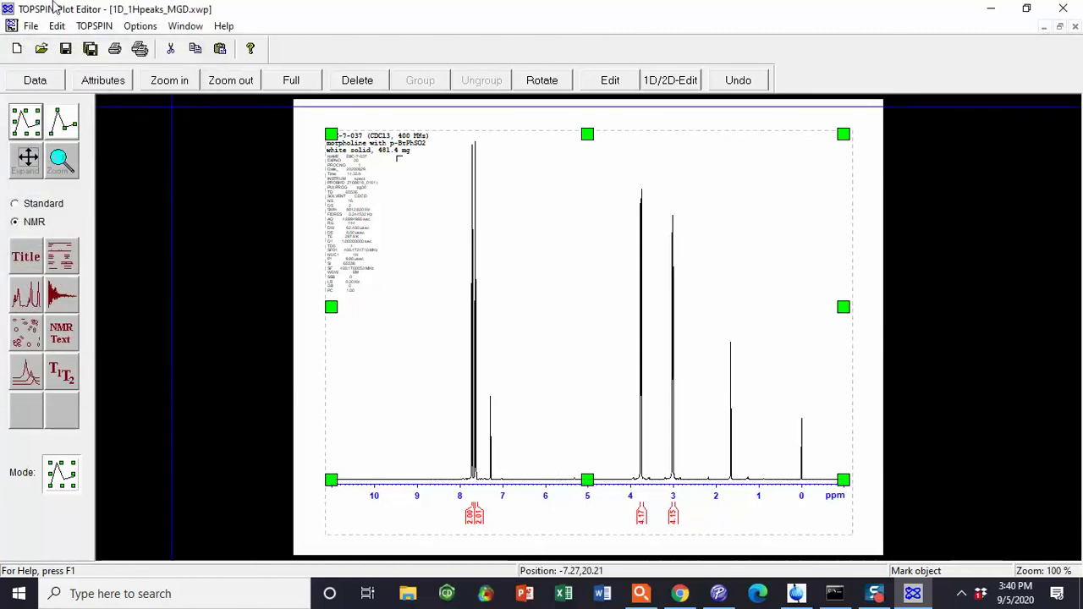
Step: Export the plot as the Acrobat PDF 'EBC-7-037 1H pure' at 360 dpi
left_click(31, 26)
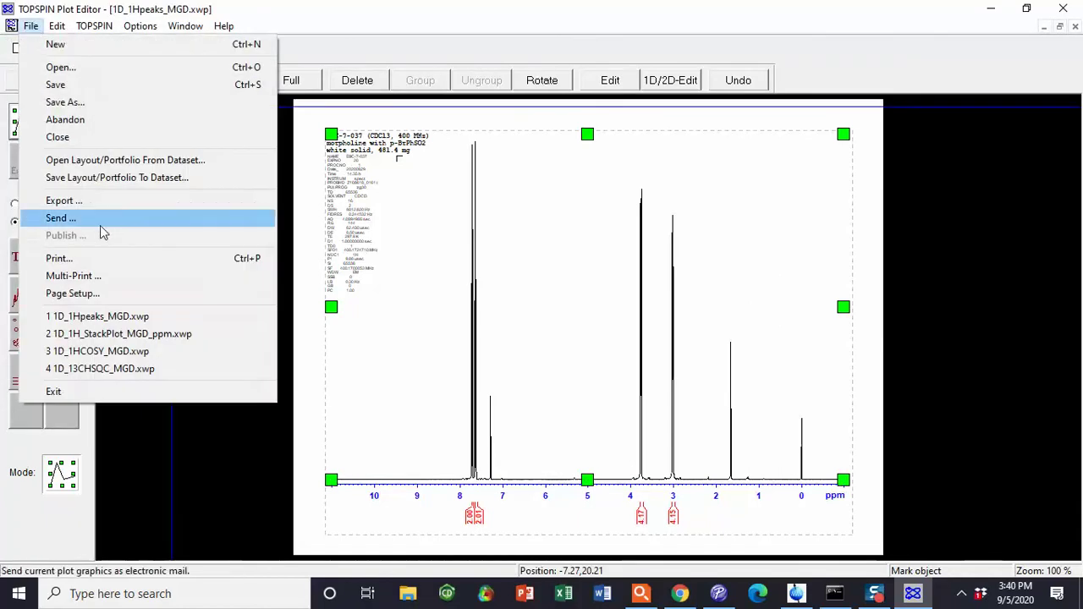
left_click(96, 203)
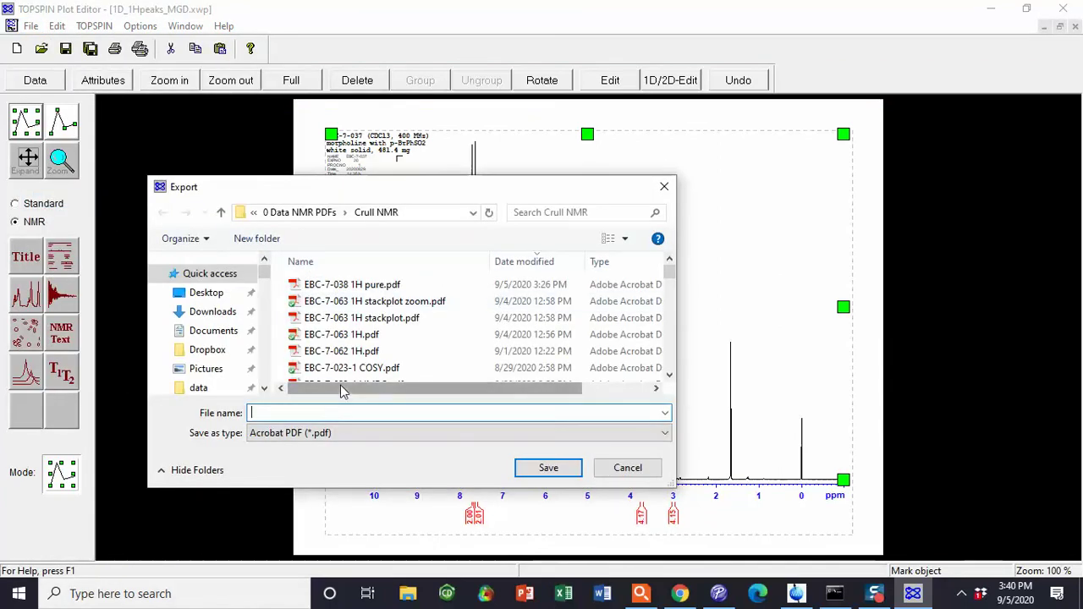
type("EBC-")
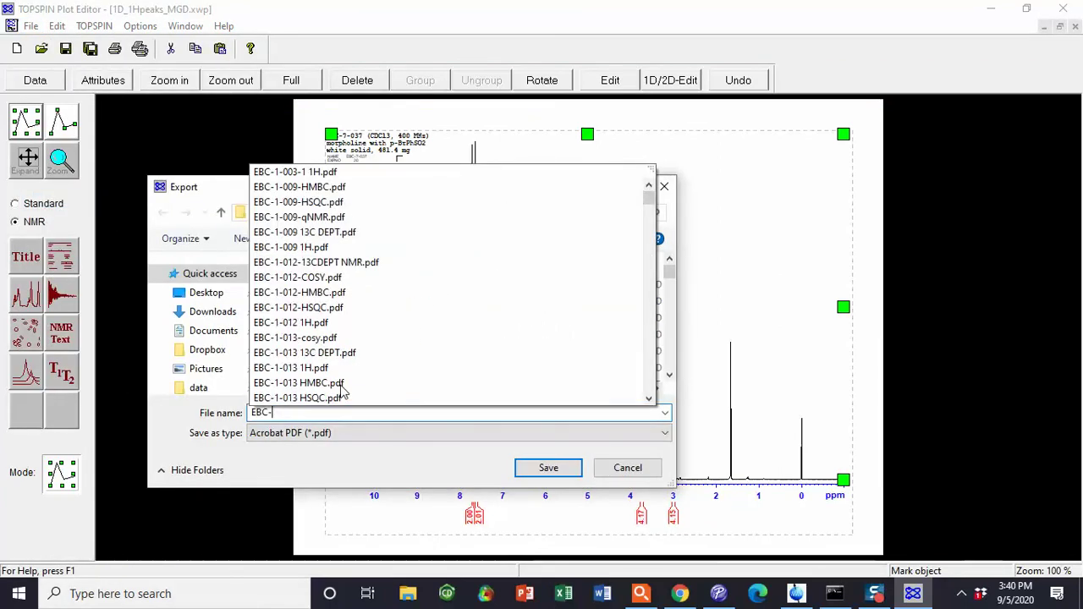
type("7-037")
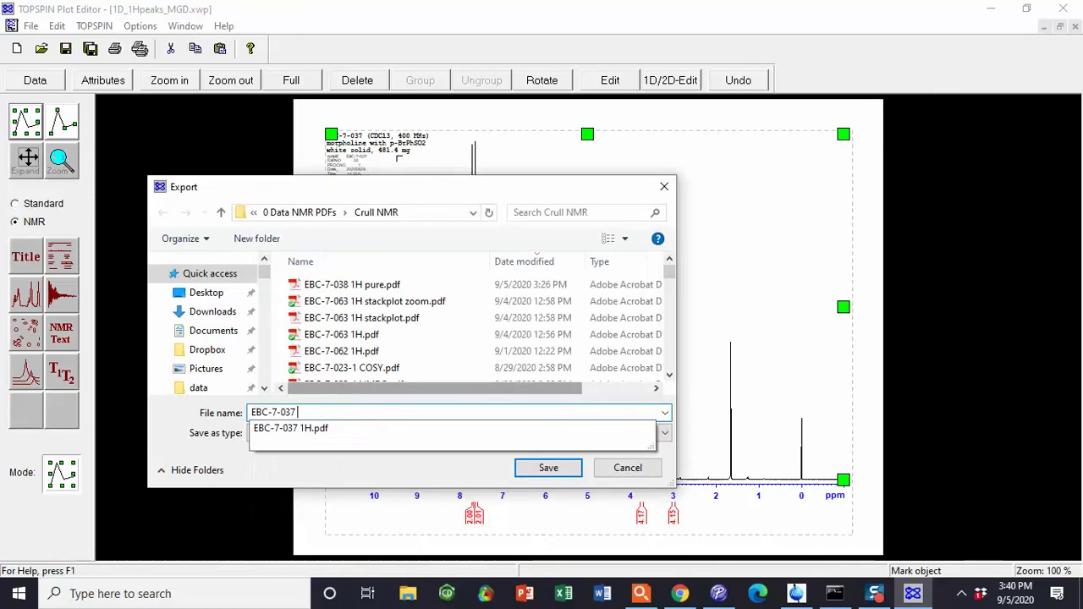
type(" 1H pure")
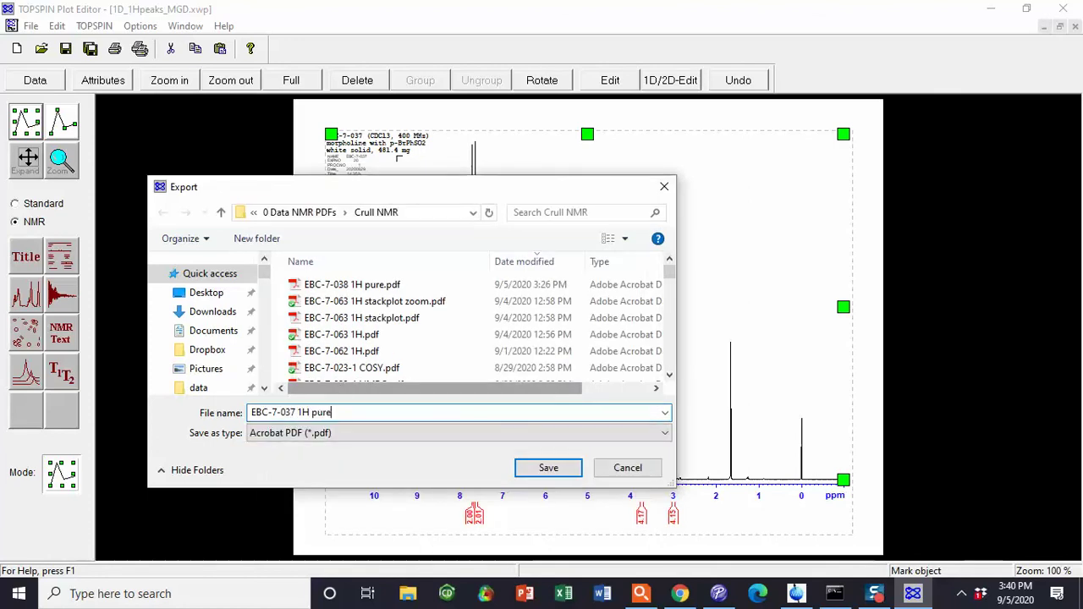
key("Return")
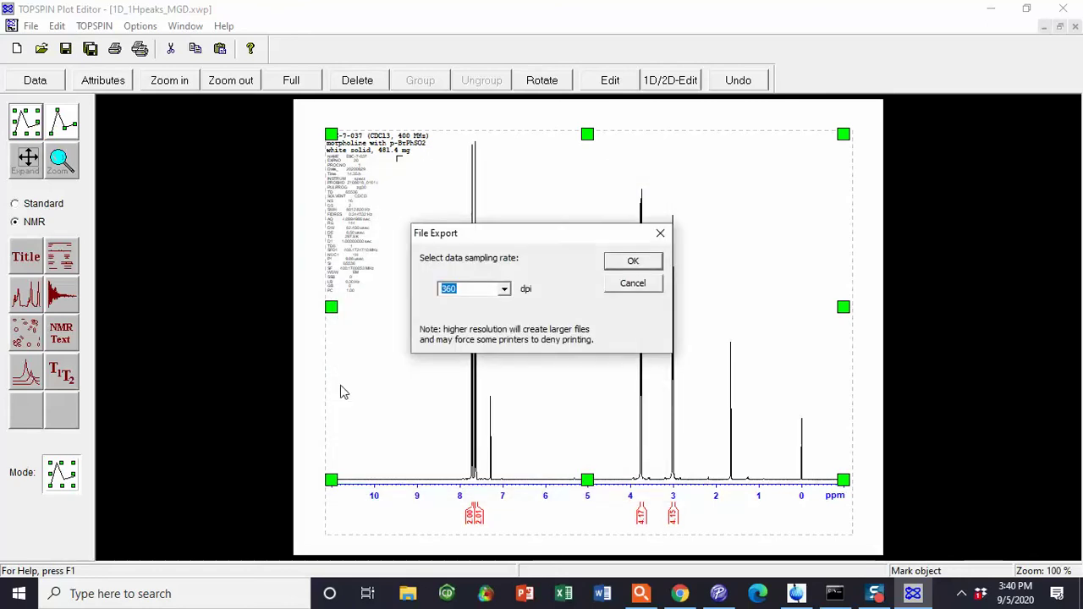
key("Return")
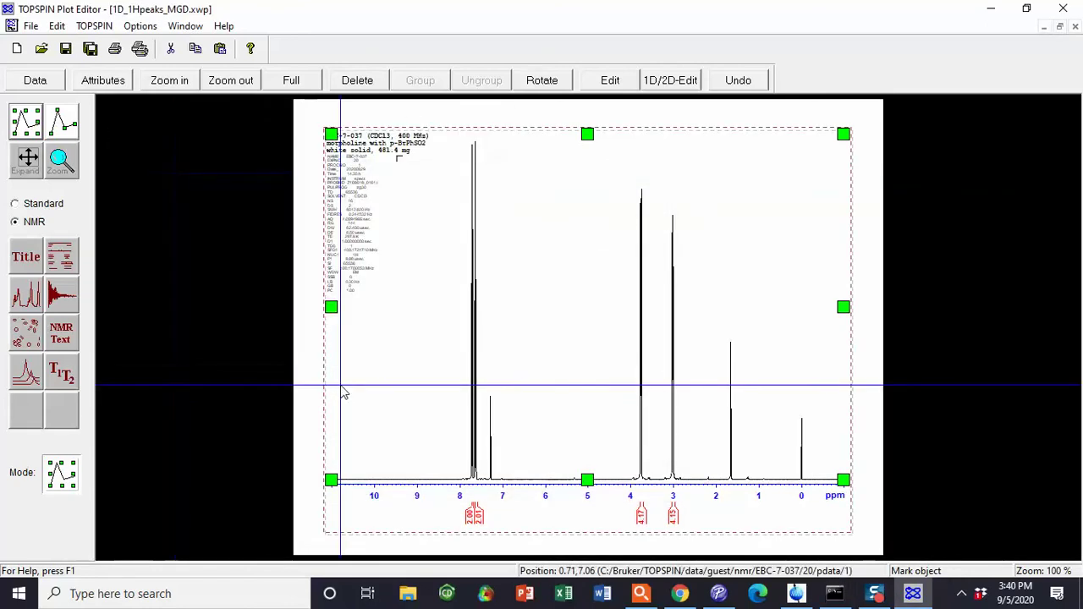